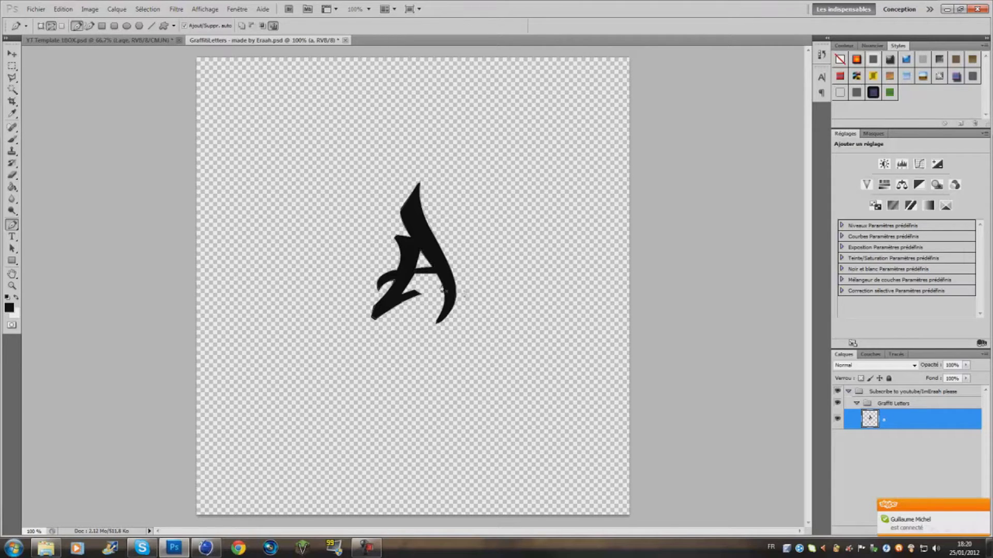
Move the black letter A down and to the right on the canvas, clear of its work path outline.
left_click(11, 66)
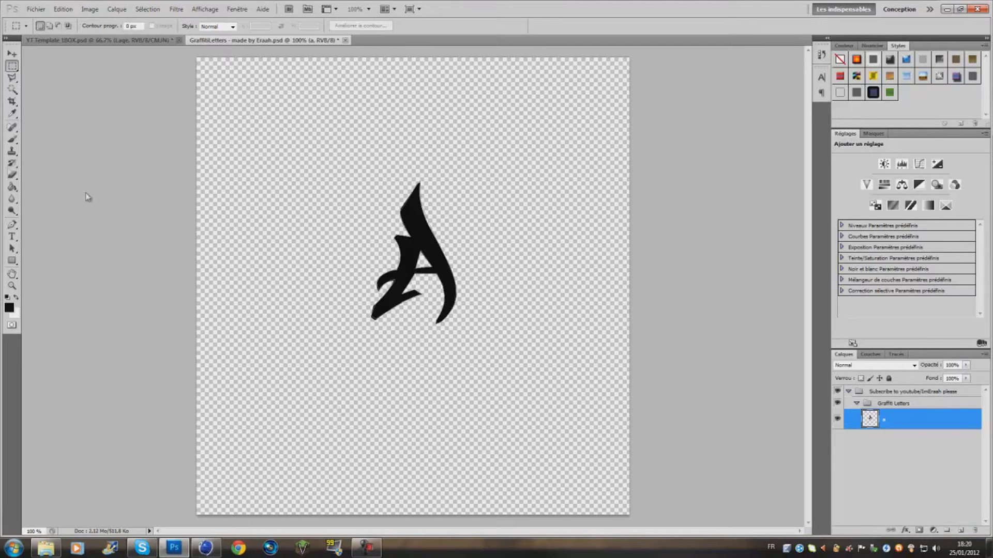
key("v")
left_click_drag(400, 236, 504, 282)
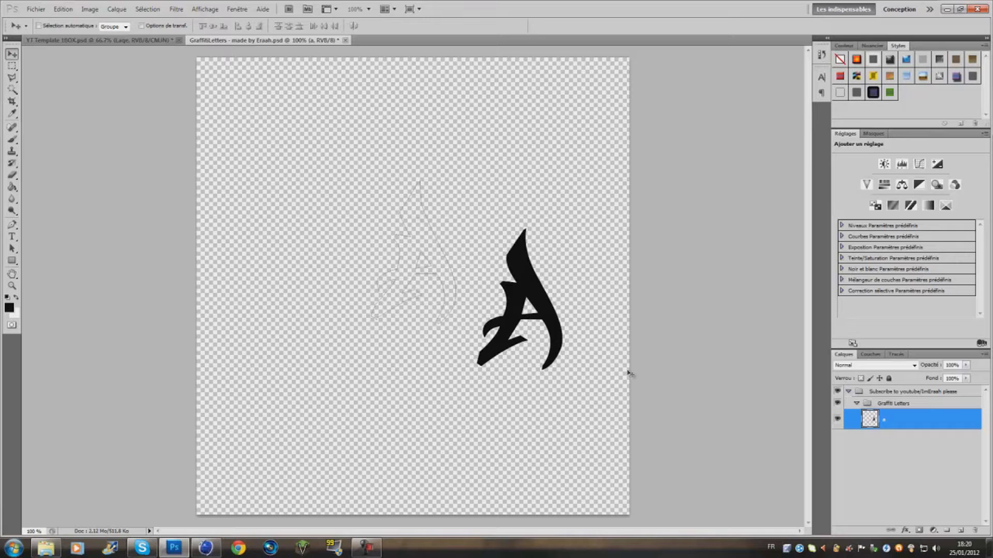
Export the work path (Tracé de travail) as an Illustrator file named "A ;" in the Documents library.
left_click(36, 9)
mouse_move(85, 236)
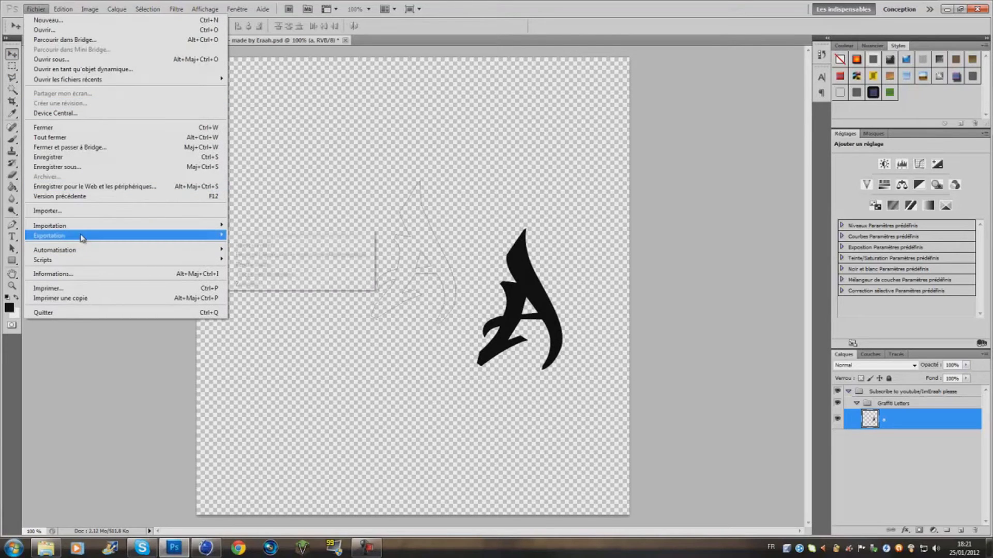
left_click(321, 276)
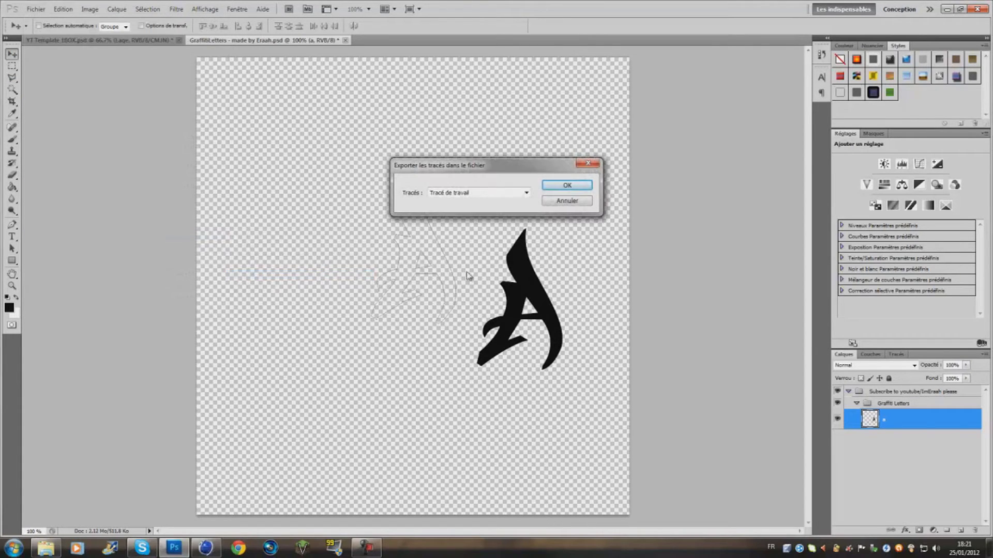
left_click(569, 186)
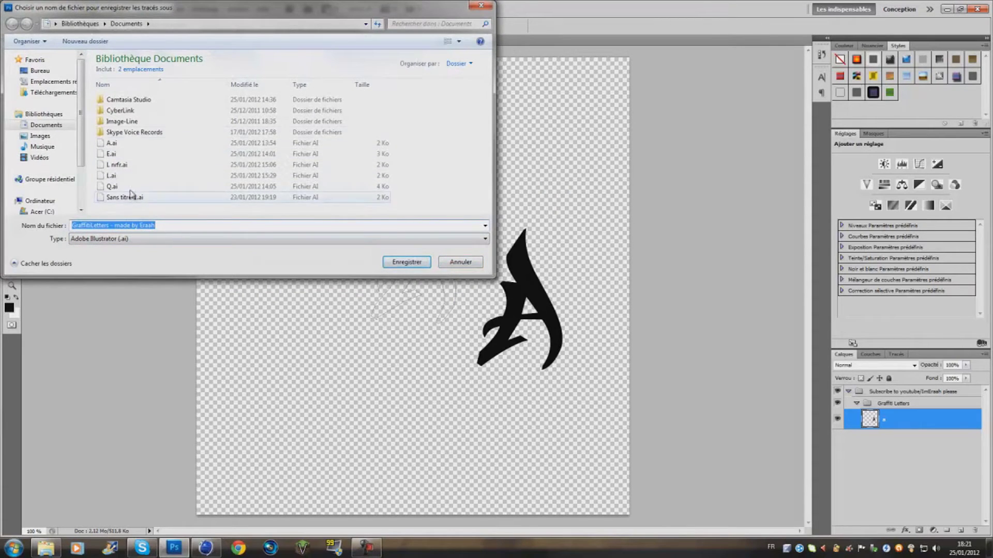
key("Caps_Lock")
type("A")
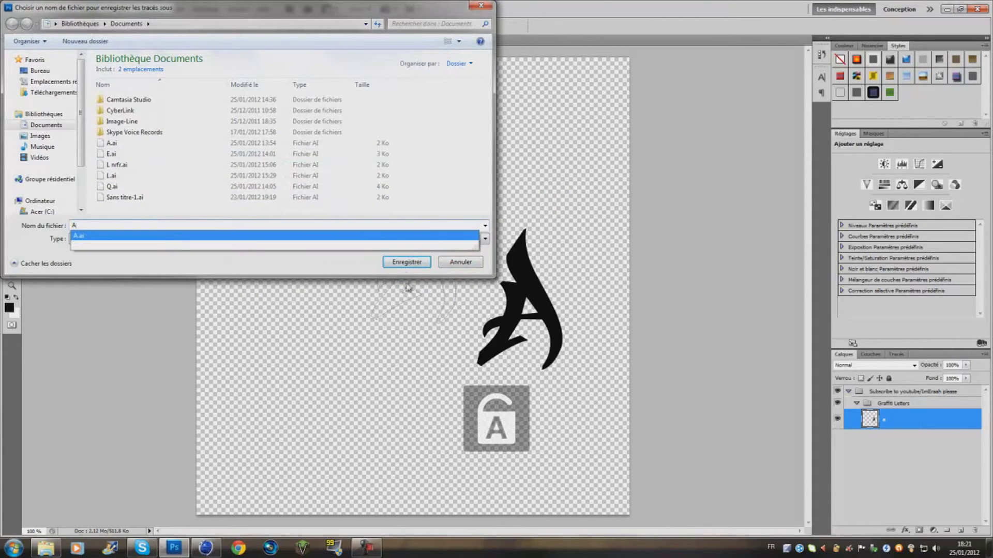
type(" ;")
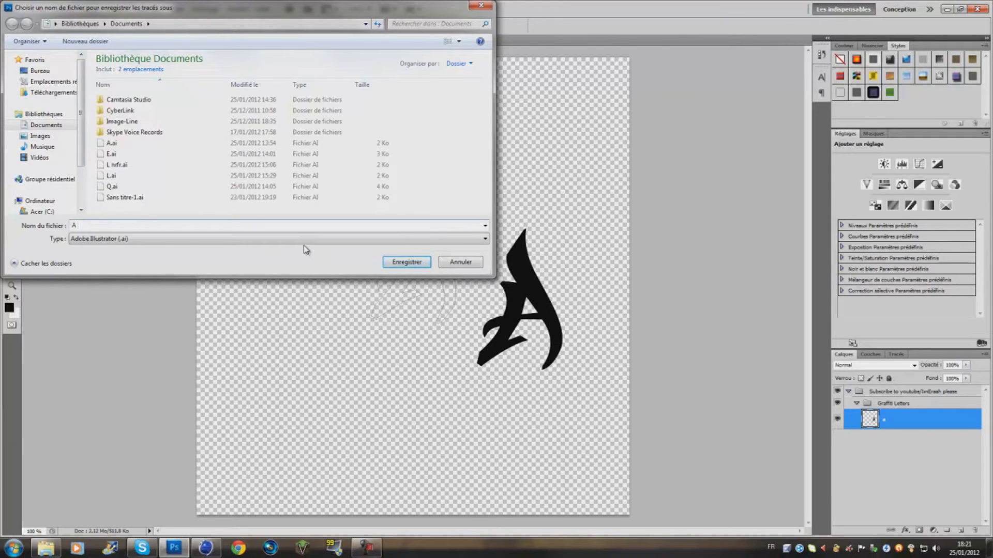
left_click(406, 262)
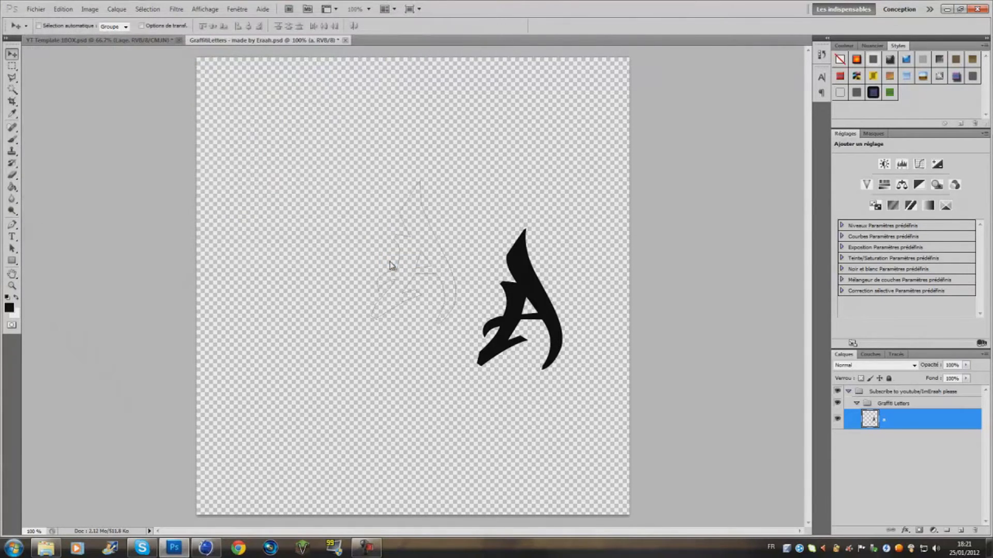
Switch to Cinema 4D and start opening a file, browsing to the desktop (Bureau).
left_click(206, 547)
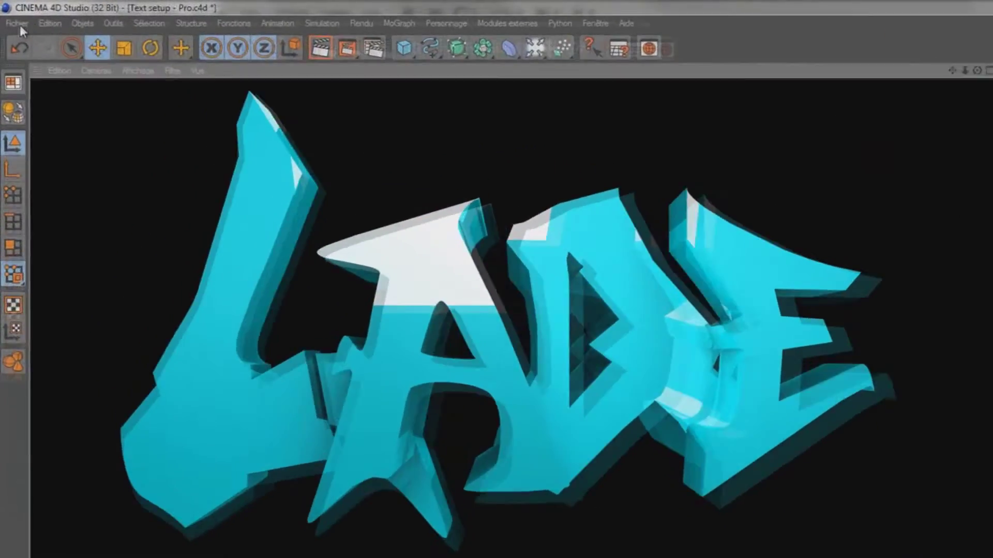
left_click(18, 24)
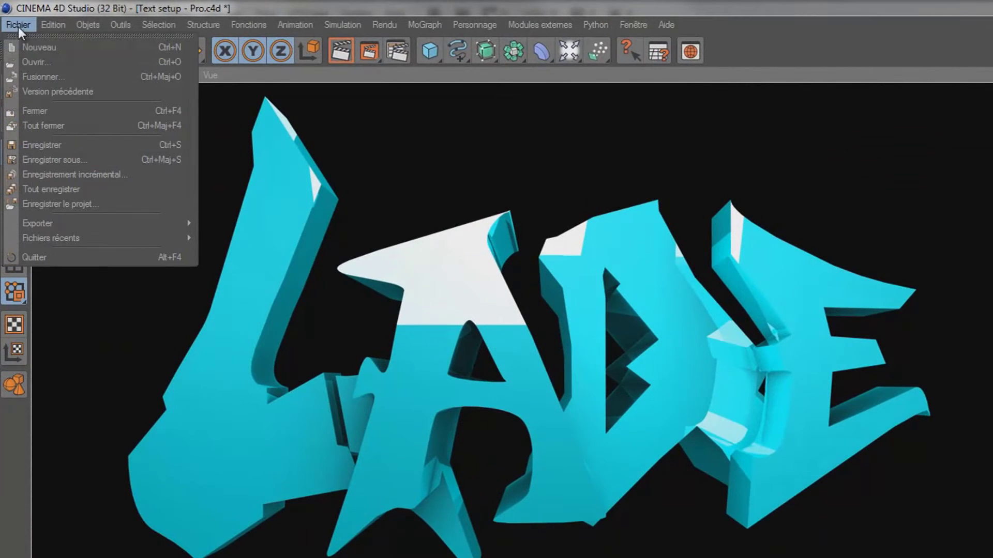
left_click(33, 57)
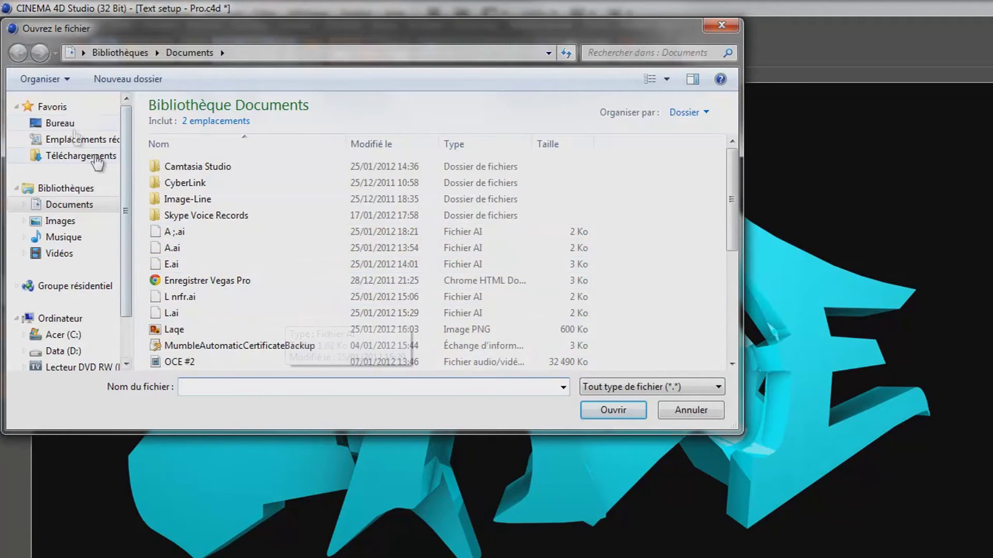
left_click(67, 124)
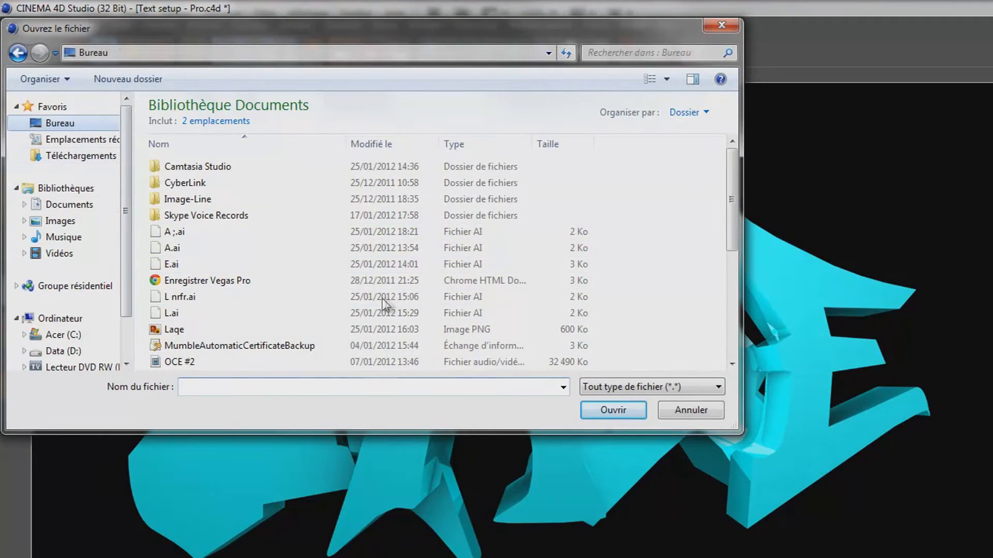
Find the Text Setup Cinema 4D folder on the desktop and open the scene file "Text setup - Pro" from it.
left_click(300, 324)
scroll(300, 324, "down", 5)
scroll(299, 327, "down", 5)
scroll(300, 326, "up", 4)
scroll(376, 346, "down", 2)
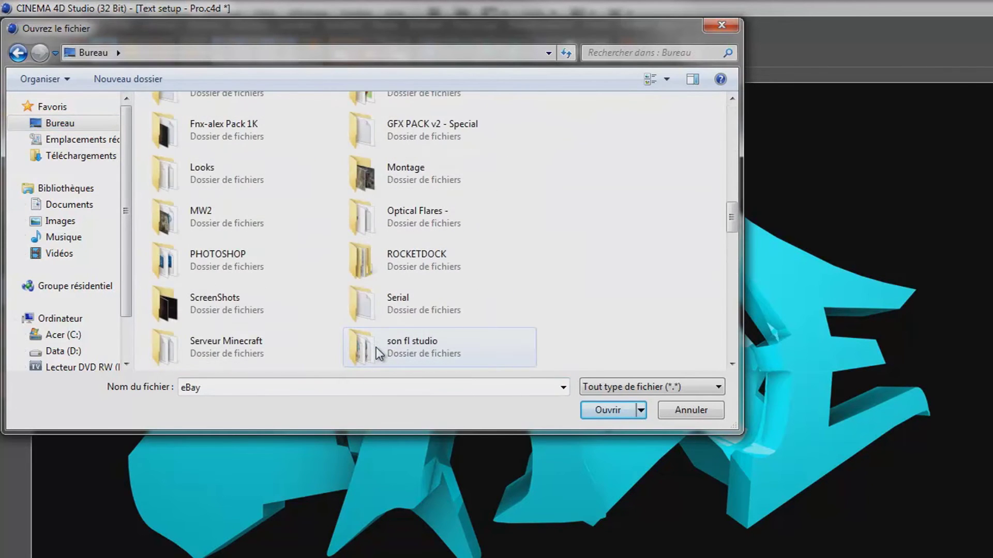
scroll(312, 354, "down", 2)
scroll(312, 354, "up", 8)
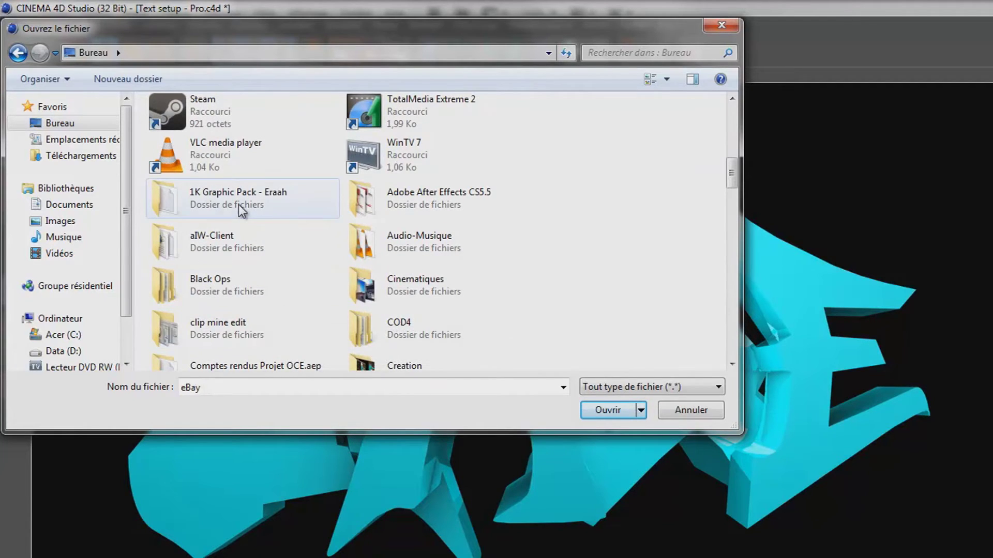
scroll(280, 268, "down", 2)
scroll(279, 268, "down", 9)
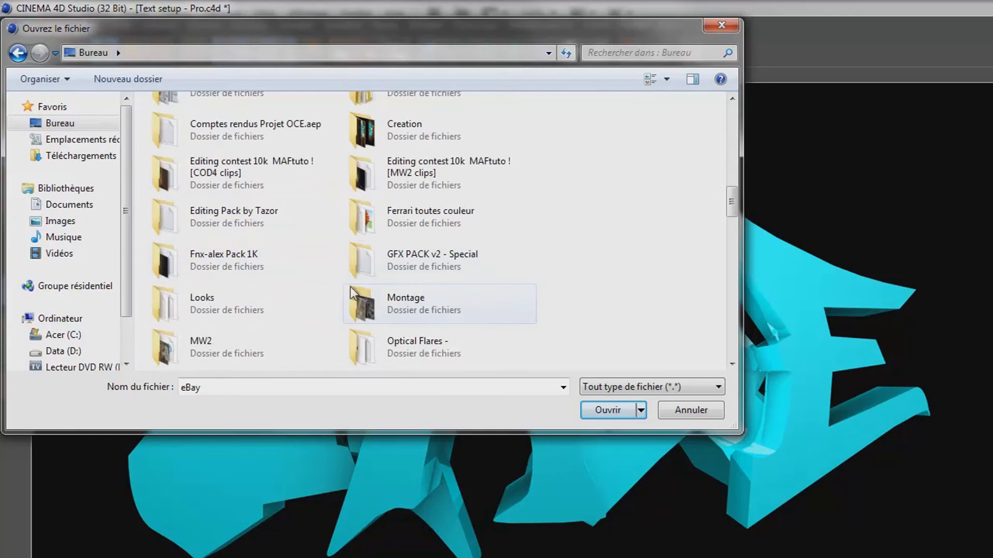
scroll(336, 321, "up", 2)
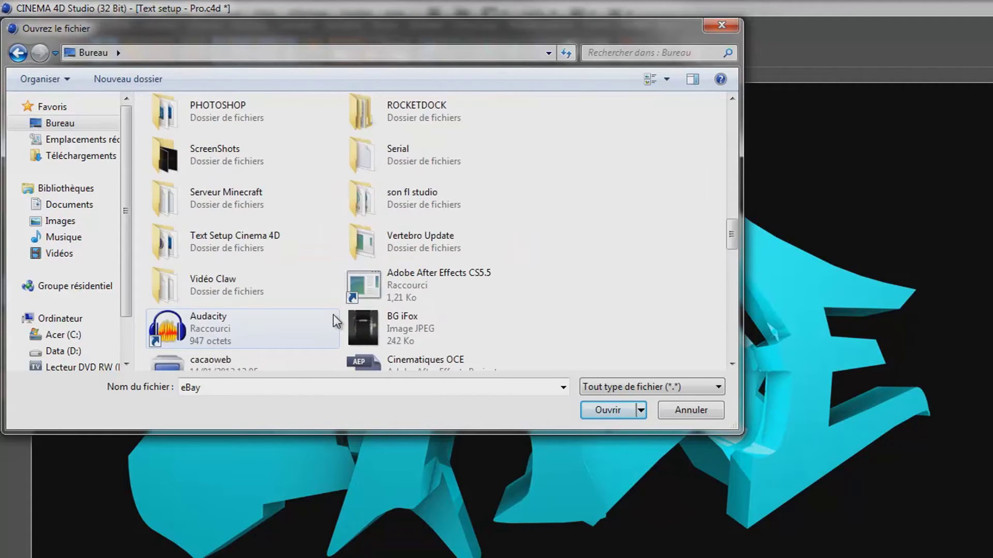
scroll(336, 320, "up", 2)
left_click(312, 322)
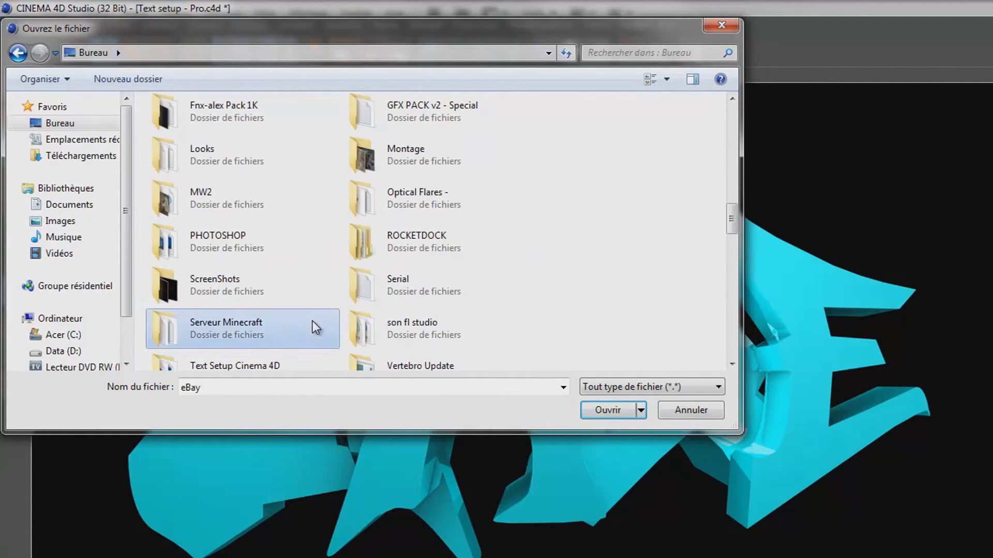
key("t")
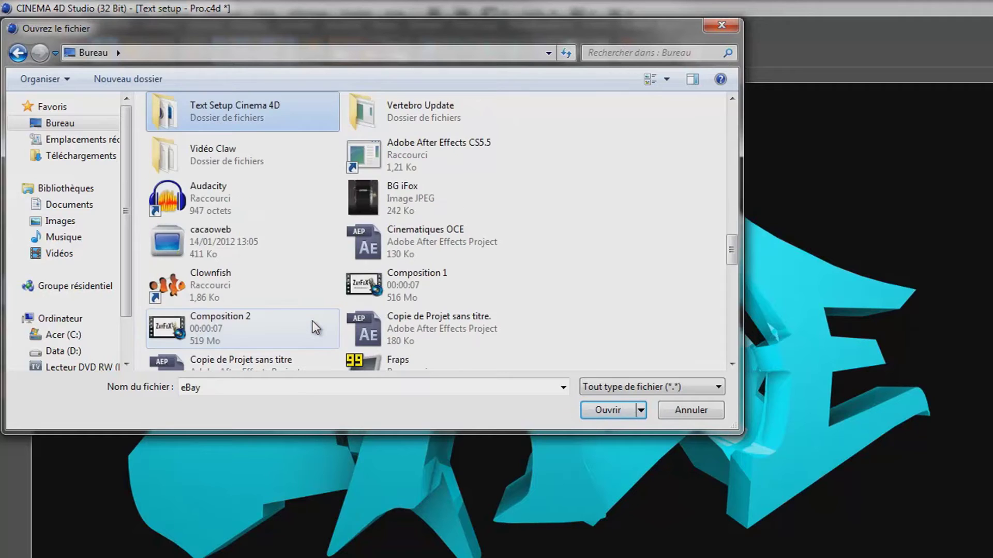
double_click(232, 125)
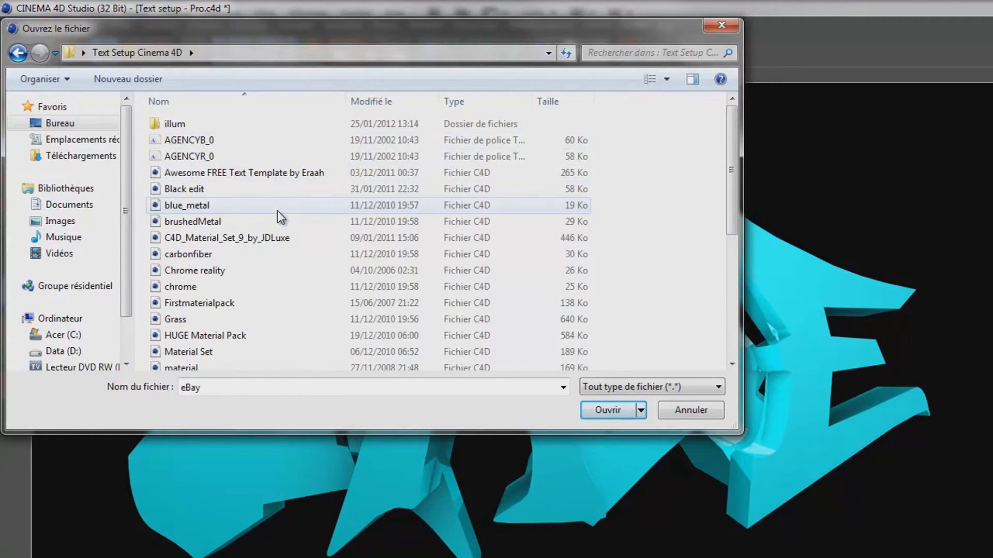
scroll(278, 211, "down", 5)
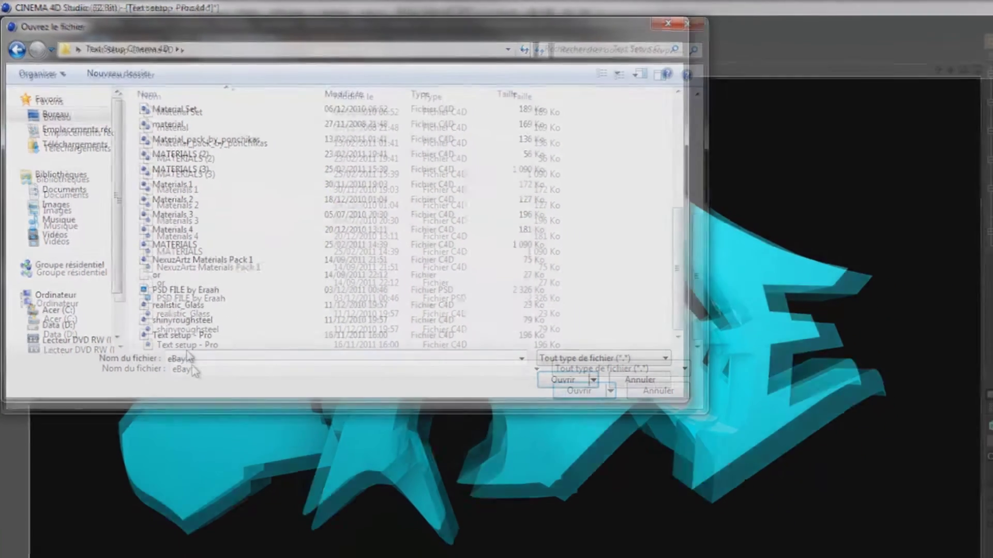
double_click(195, 363)
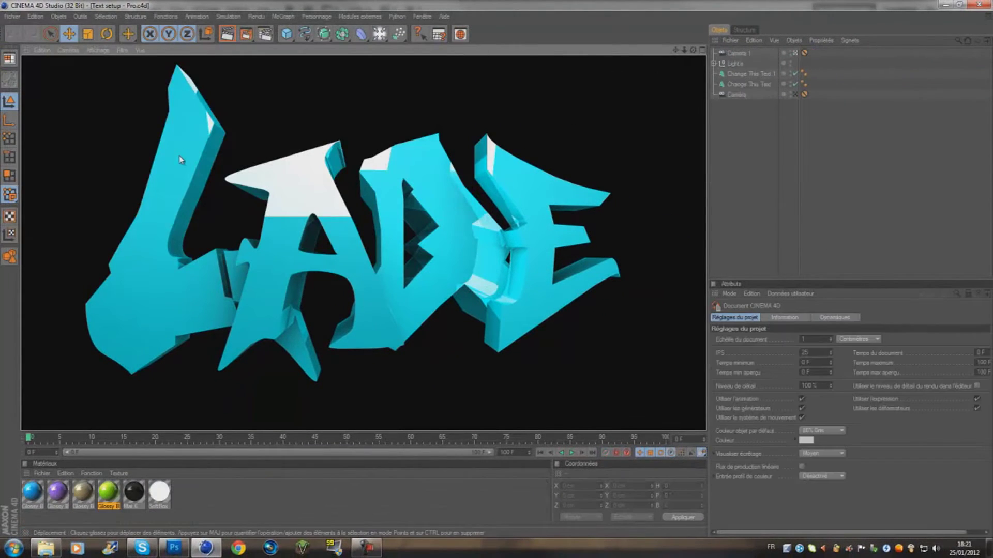
Delete both placeholder text objects, Change This Text and Change This Text 1, from the scene.
left_click(748, 75)
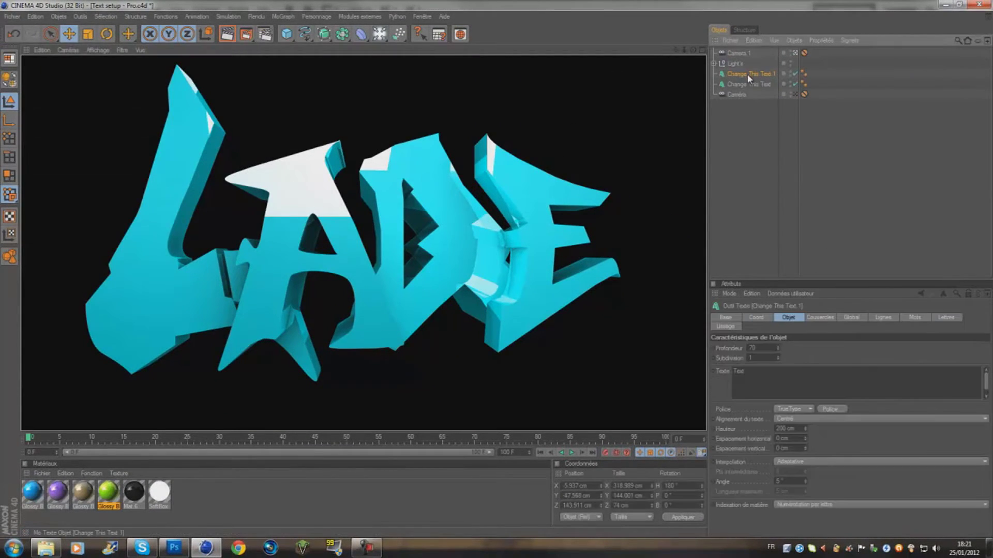
left_click(384, 222)
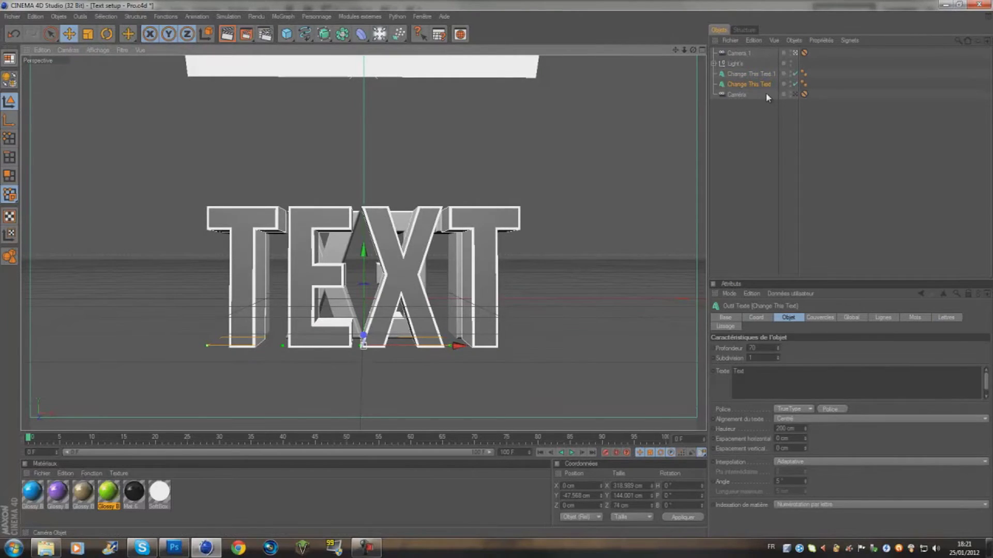
key("Delete")
left_click(750, 73)
key("Delete")
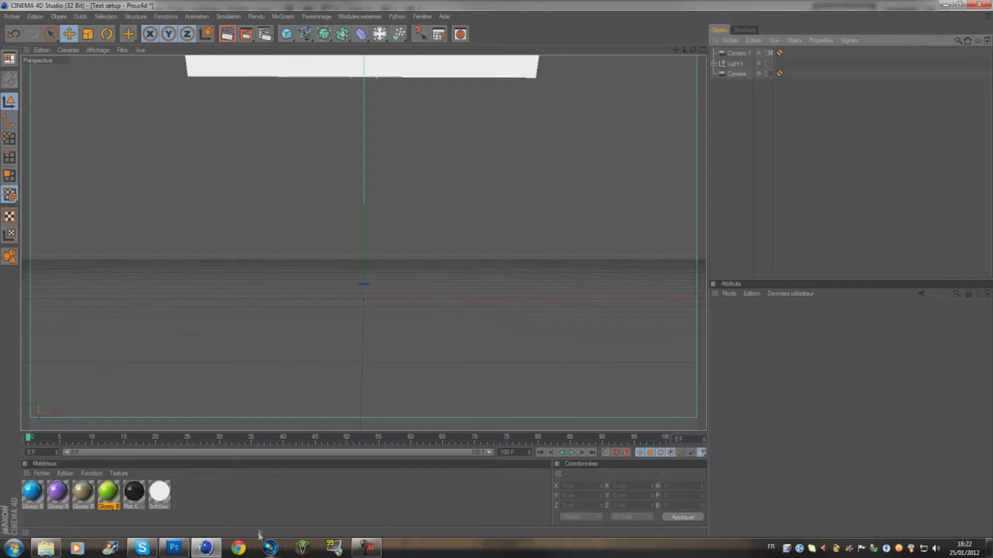
Merge the "A ;.ai" file from the Documents library into the scene, accepting the Illustrator import settings with connected splines.
left_click(17, 17)
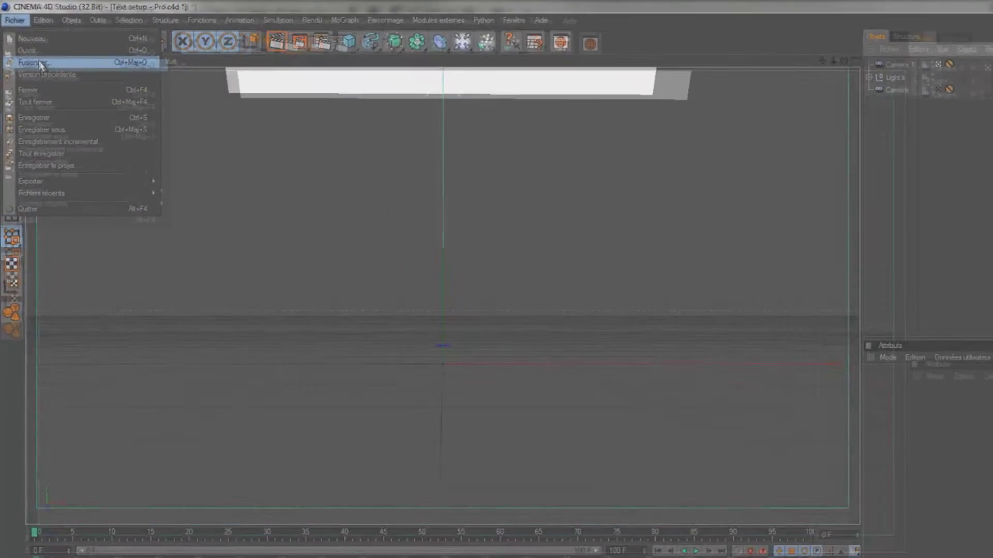
left_click(26, 51)
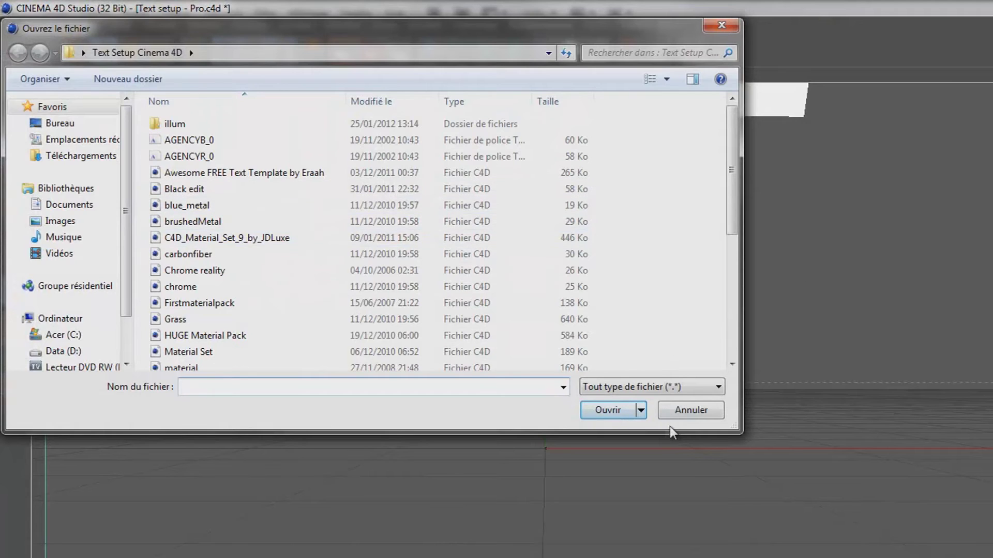
left_click(68, 156)
left_click(60, 138)
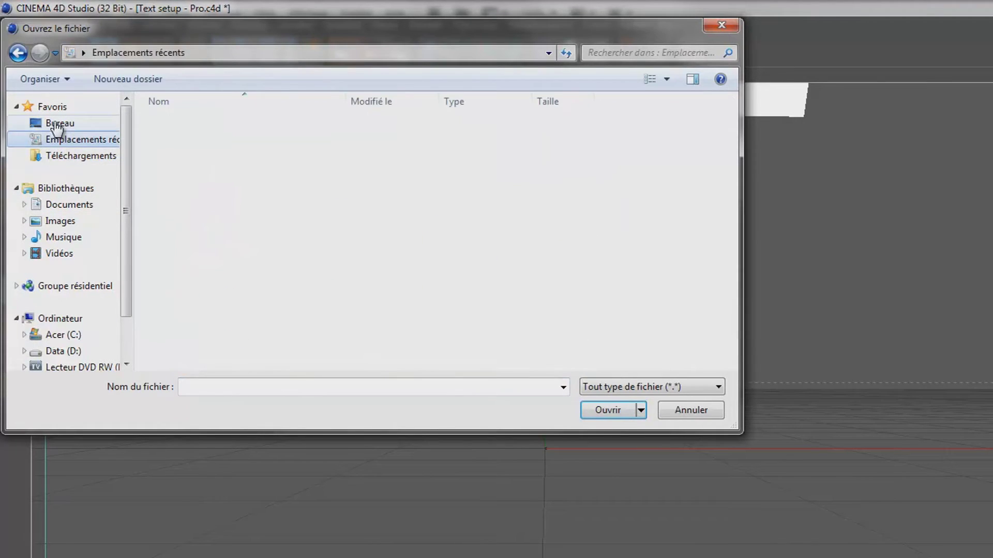
left_click(58, 124)
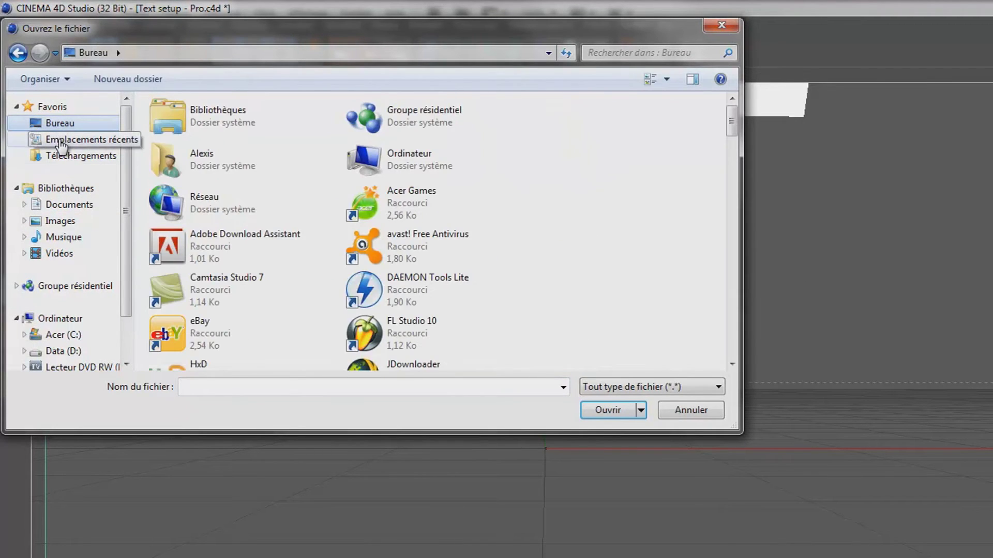
left_click(69, 204)
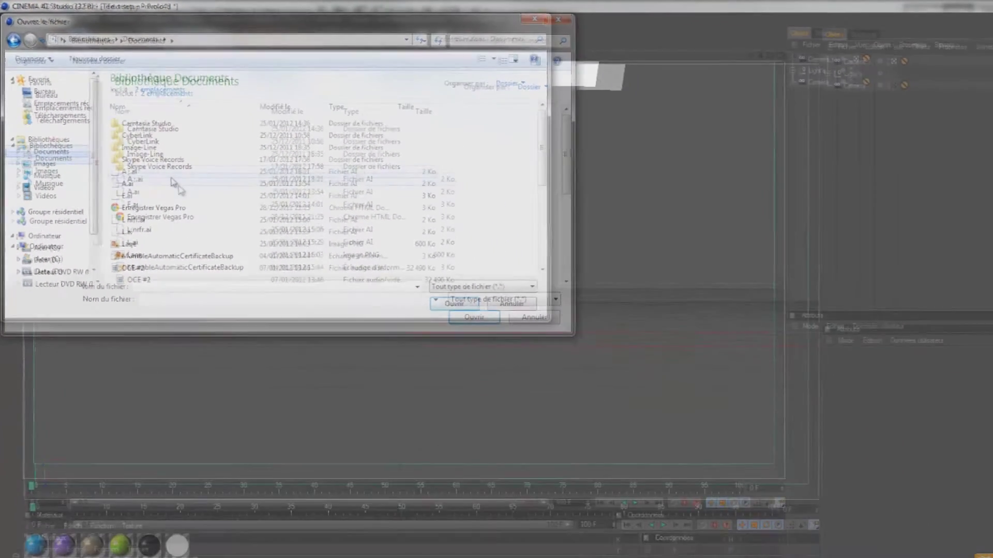
double_click(230, 231)
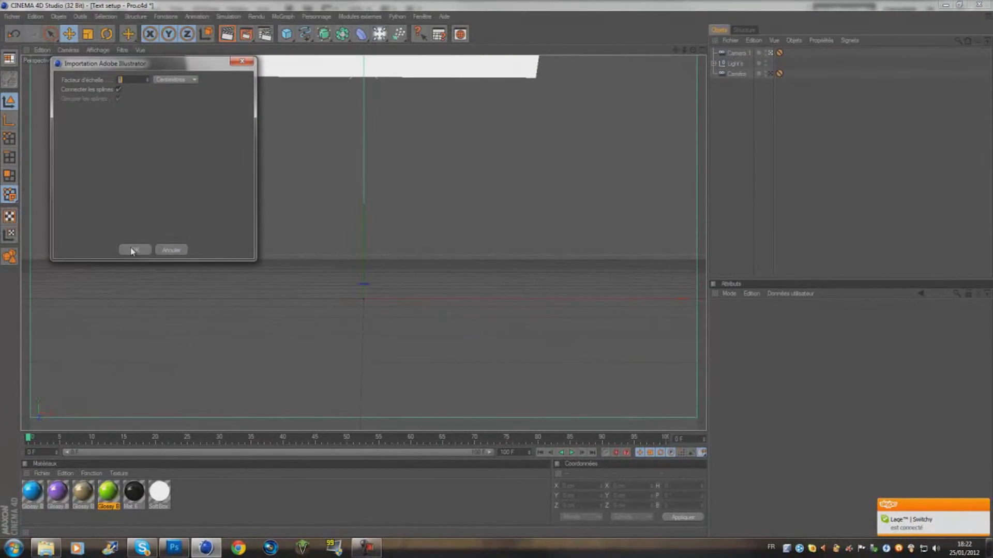
left_click(133, 250)
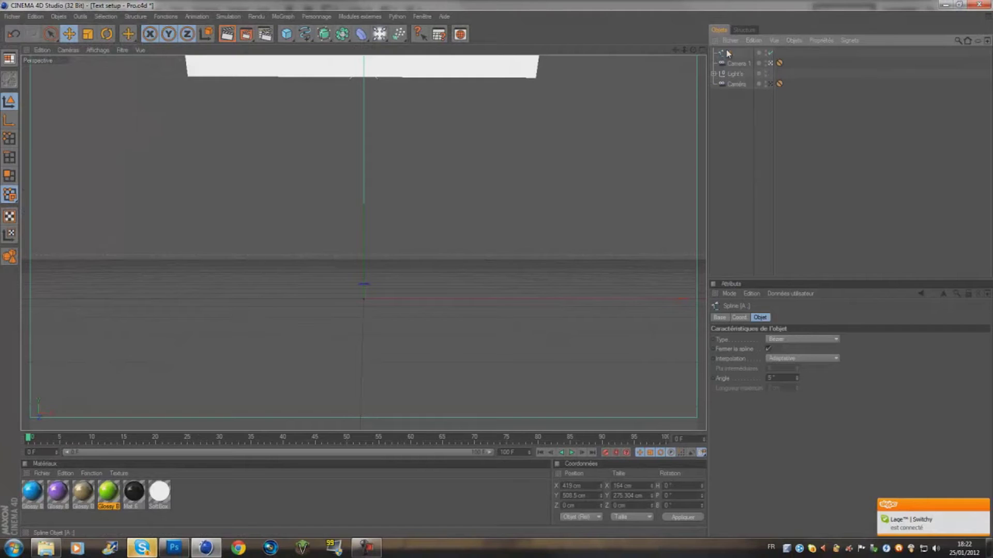
In the four-view layout, move the imported A spline to about X 11.5, Y 131, Z 165 cm, in front of the camera.
middle_click(691, 64)
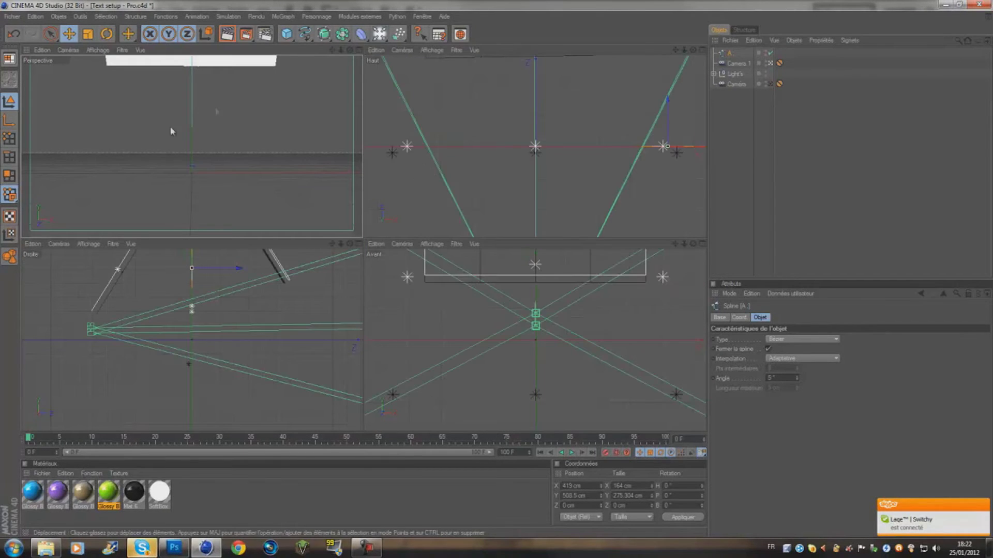
left_click_drag(199, 270, 364, 273)
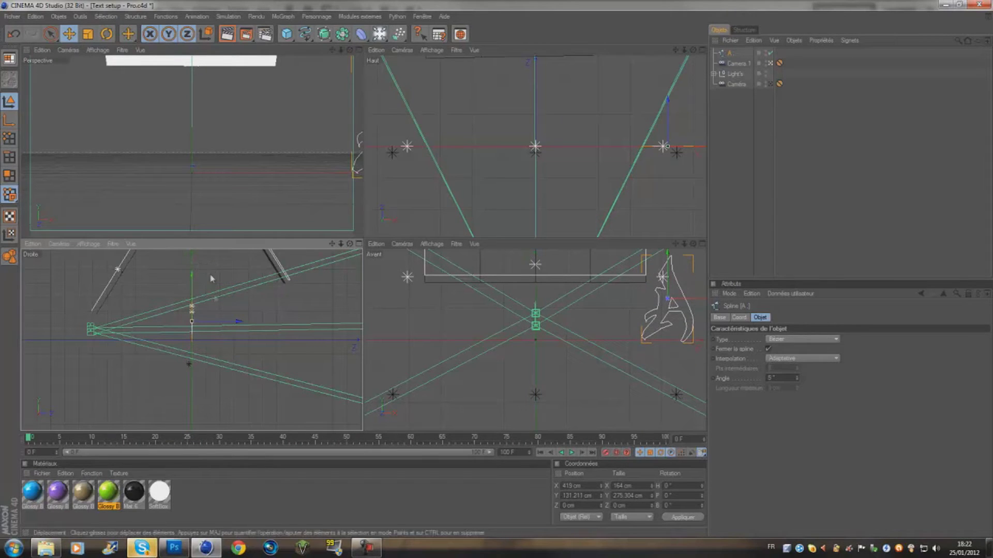
left_click_drag(234, 321, 361, 272)
left_click_drag(698, 97, 362, 238)
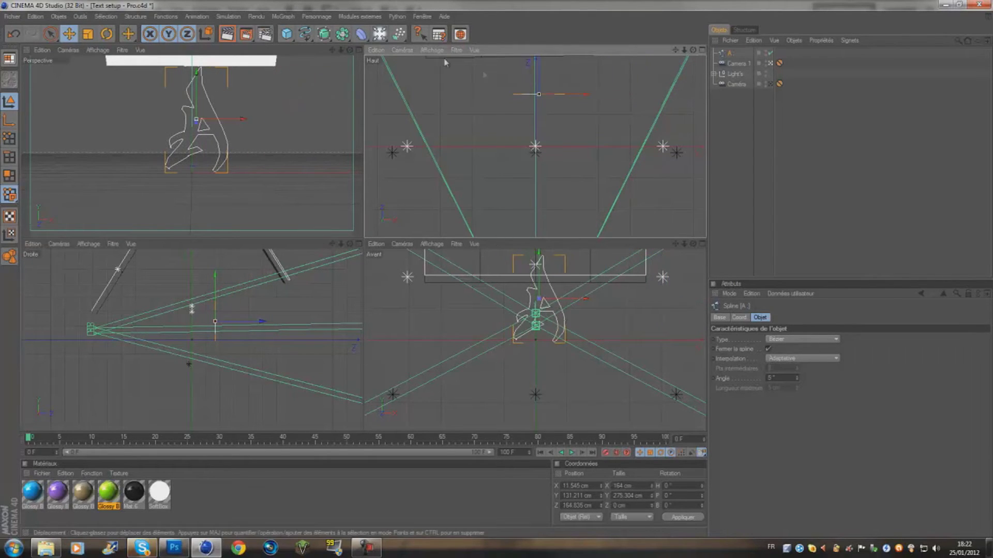
Maximize the perspective view and render it.
left_click(359, 50)
left_click(226, 34)
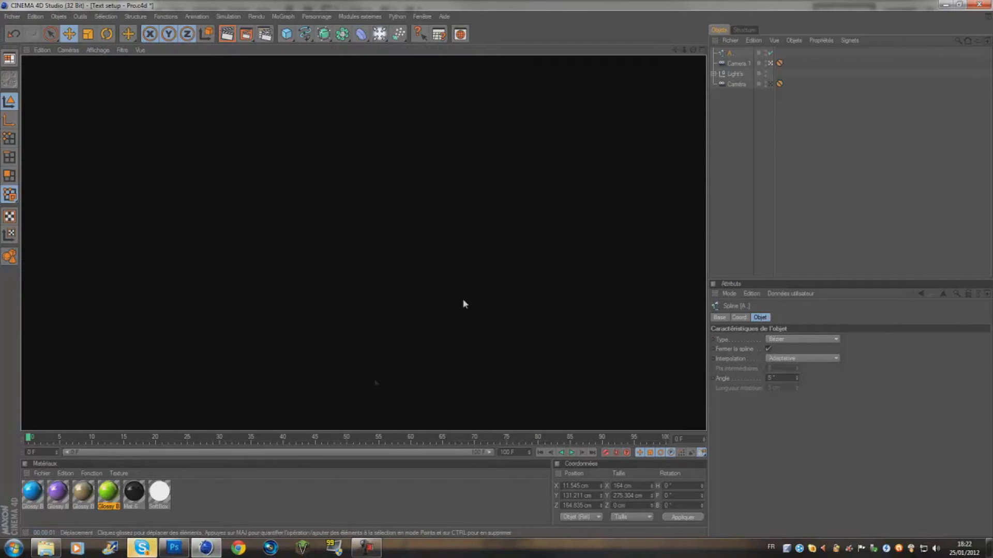
Add an Extrude NURBS object, nest the A spline inside it, and render the view.
left_click(773, 137)
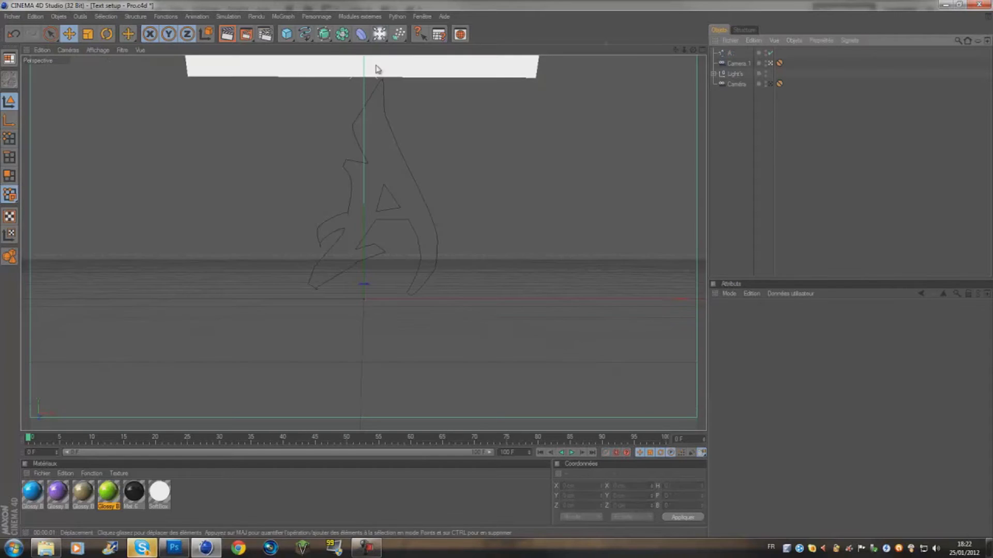
left_click_drag(324, 34, 395, 45)
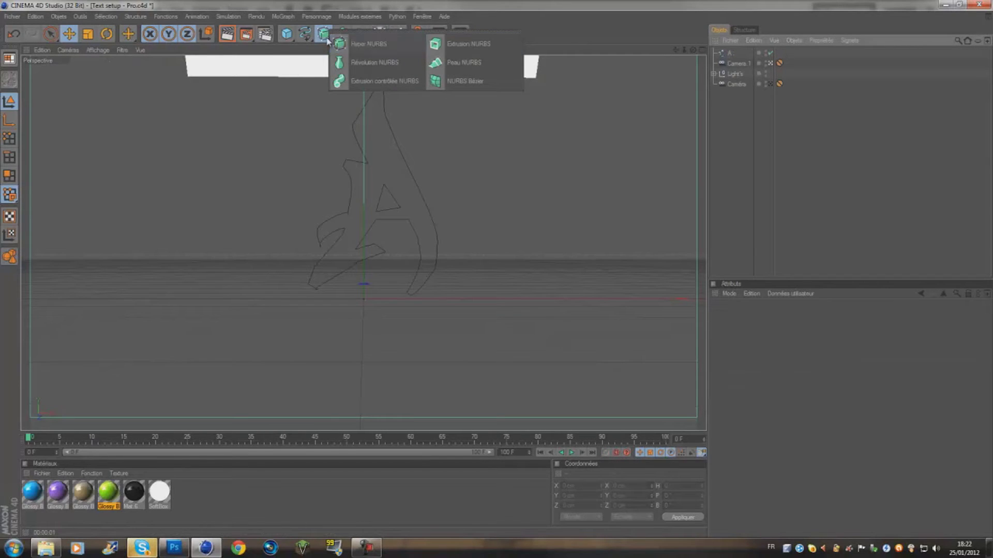
left_click(437, 49)
left_click_drag(732, 66, 737, 56)
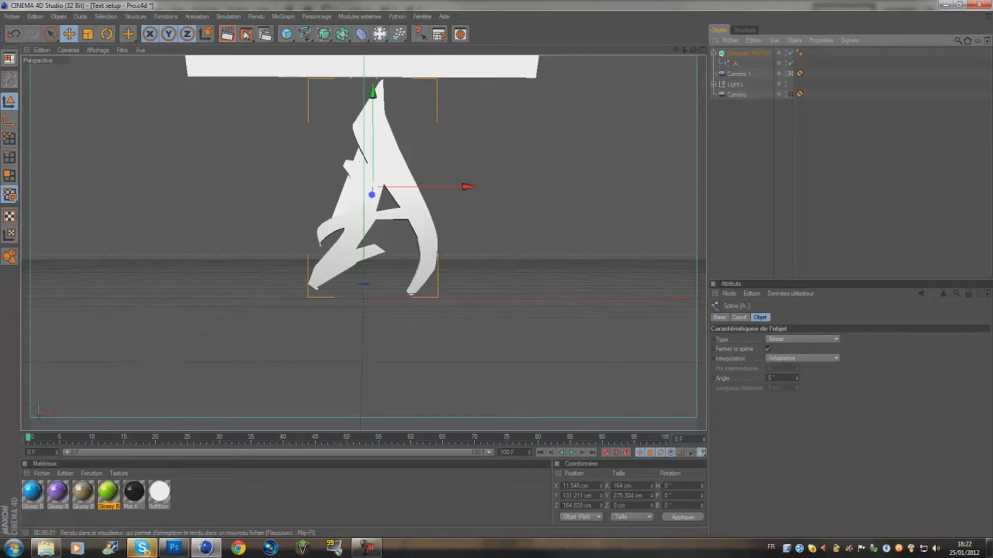
left_click(228, 35)
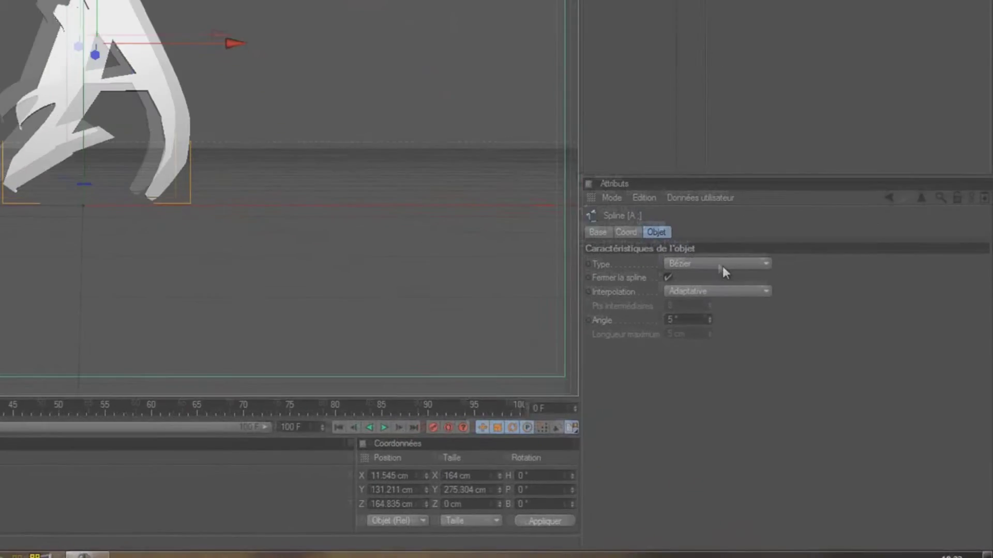
Compare the Linear, Cubic, Akima, B-Spline and Bézier types on the A spline, settling on Linear.
left_click(776, 324)
left_click(780, 337)
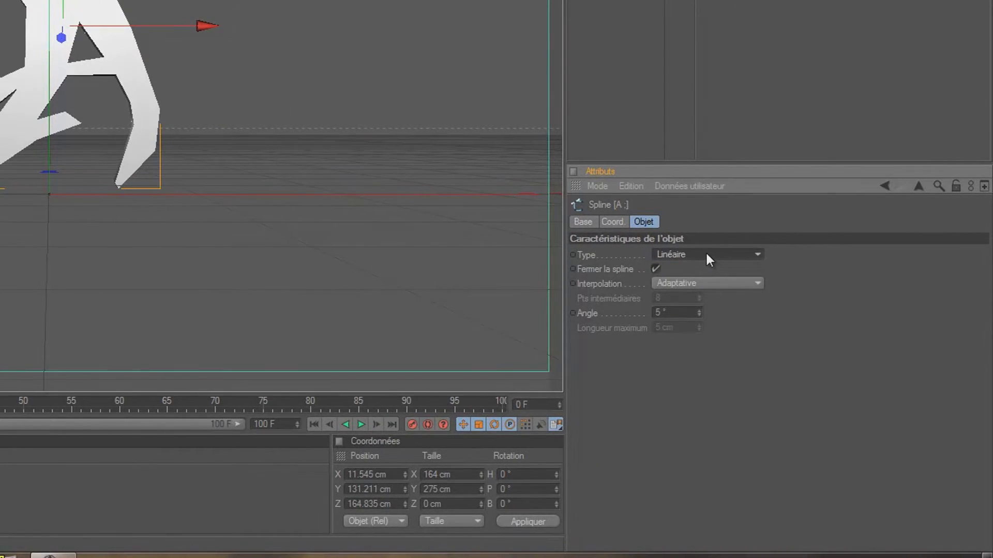
left_click(706, 253)
left_click(698, 283)
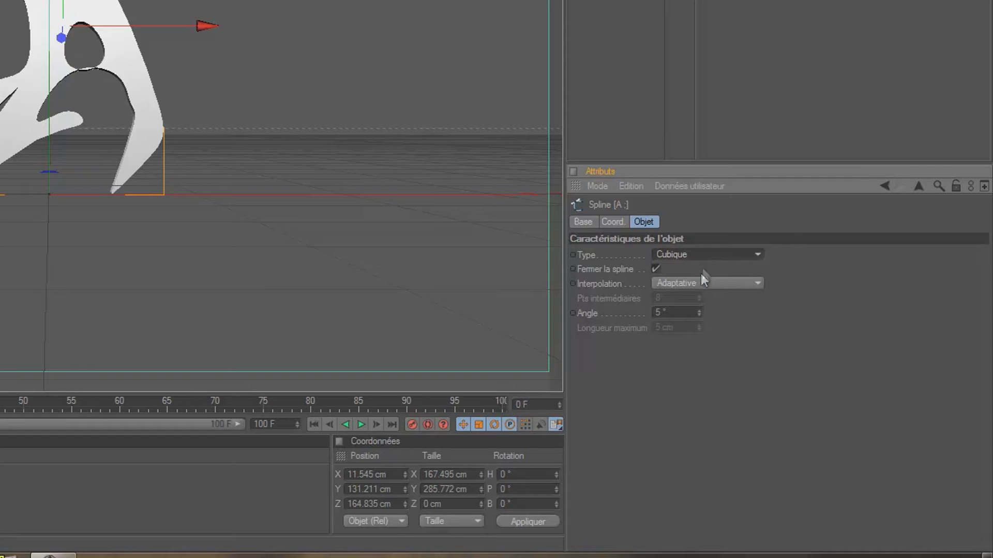
left_click(707, 255)
left_click(690, 297)
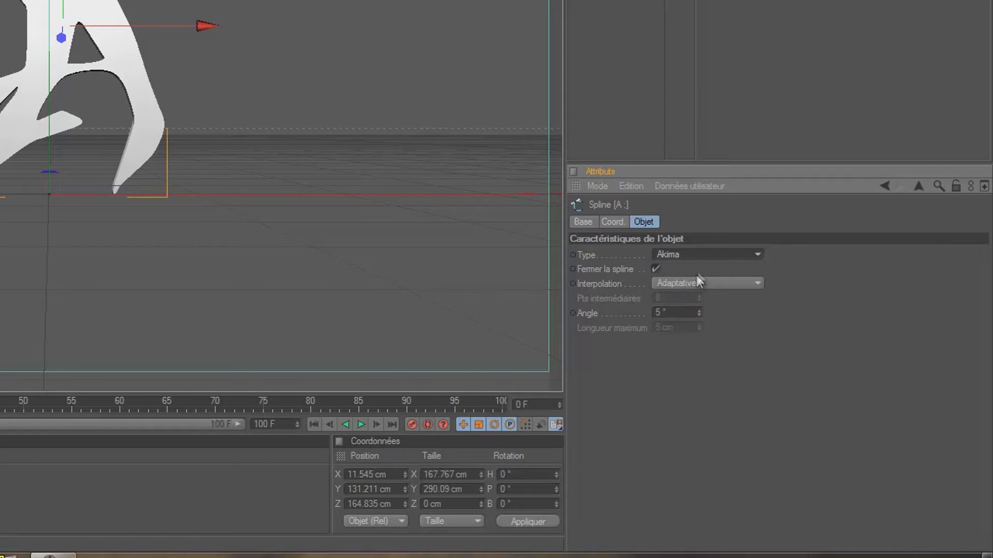
left_click(704, 254)
left_click(696, 309)
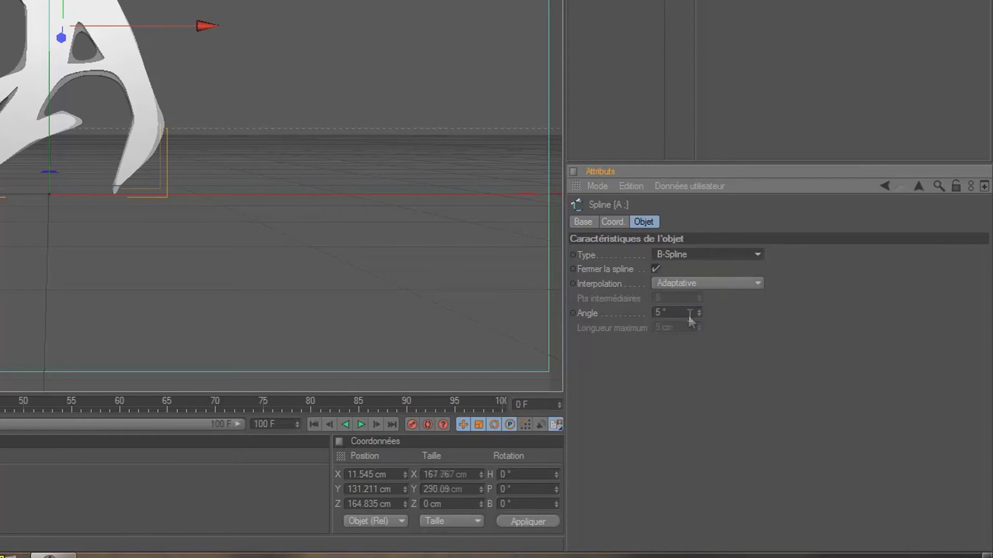
left_click(705, 255)
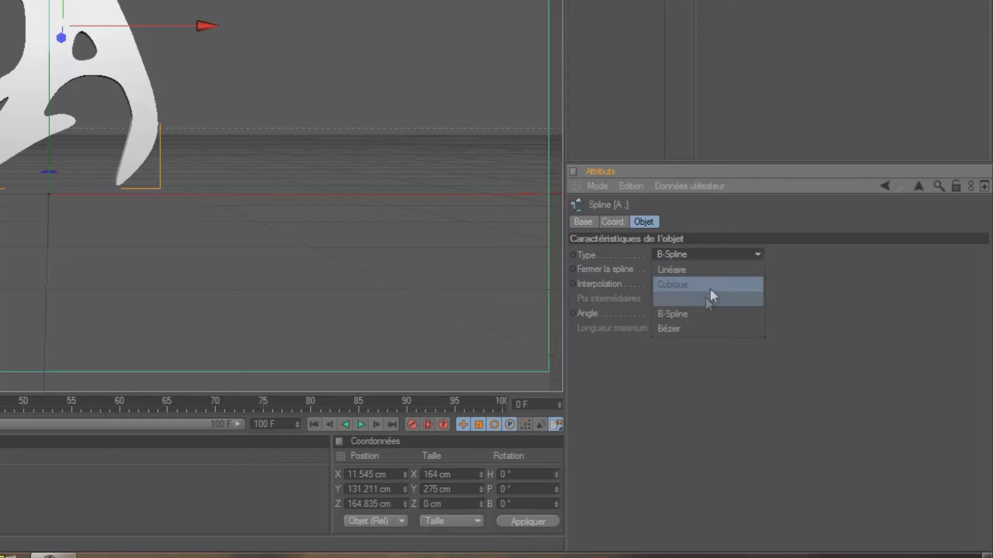
left_click(698, 328)
left_click(708, 256)
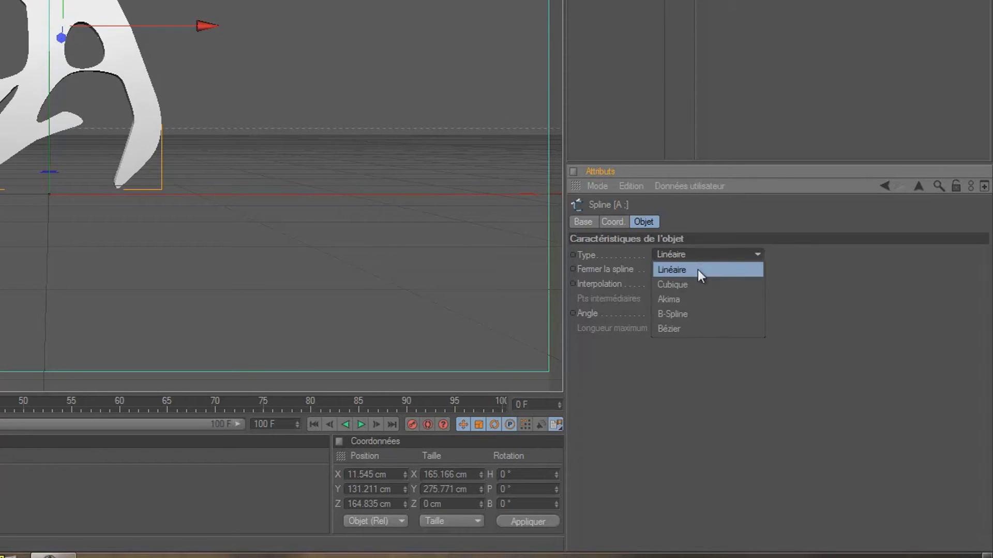
left_click(698, 269)
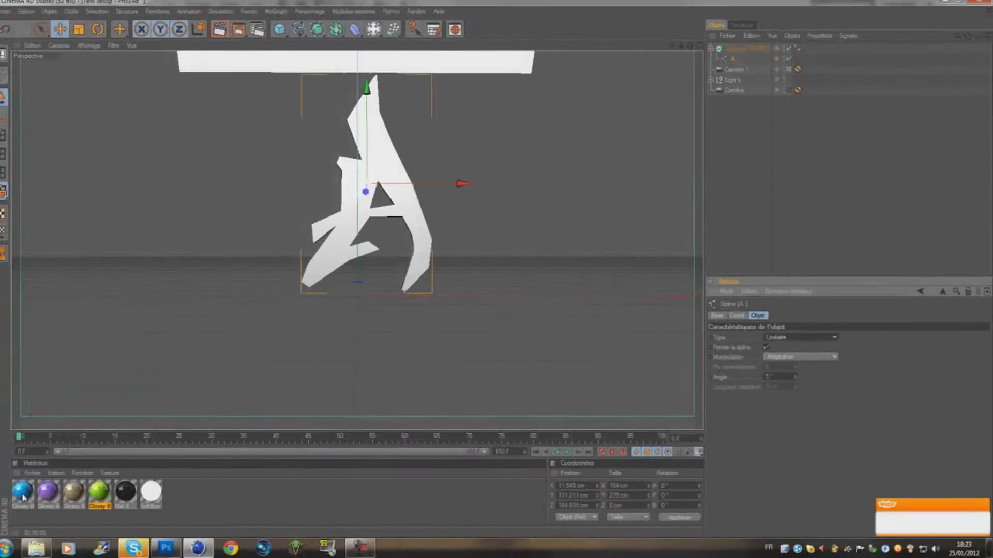
Apply the Glossy Blue material to the extruded A and render the perspective view.
left_click_drag(340, 263, 341, 261)
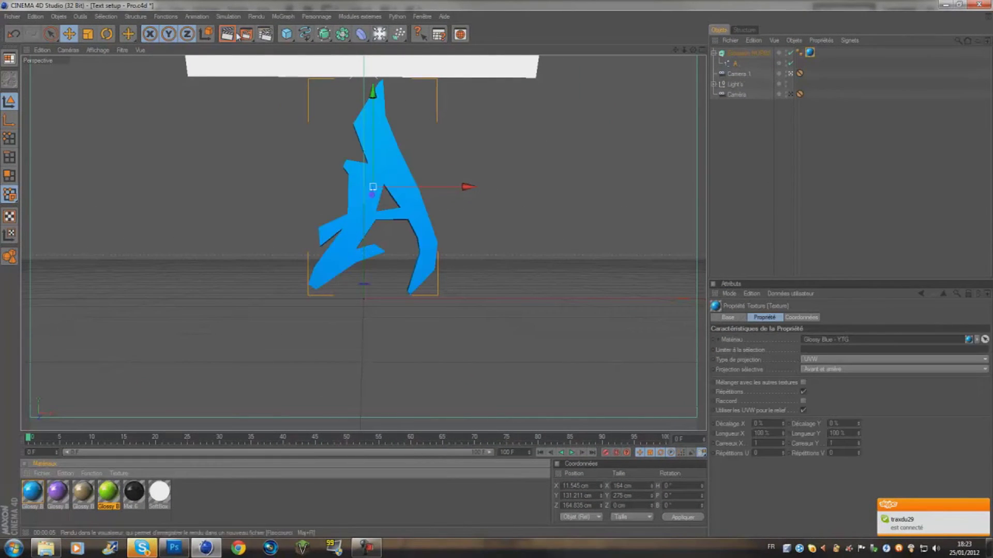
key("ctrl+r")
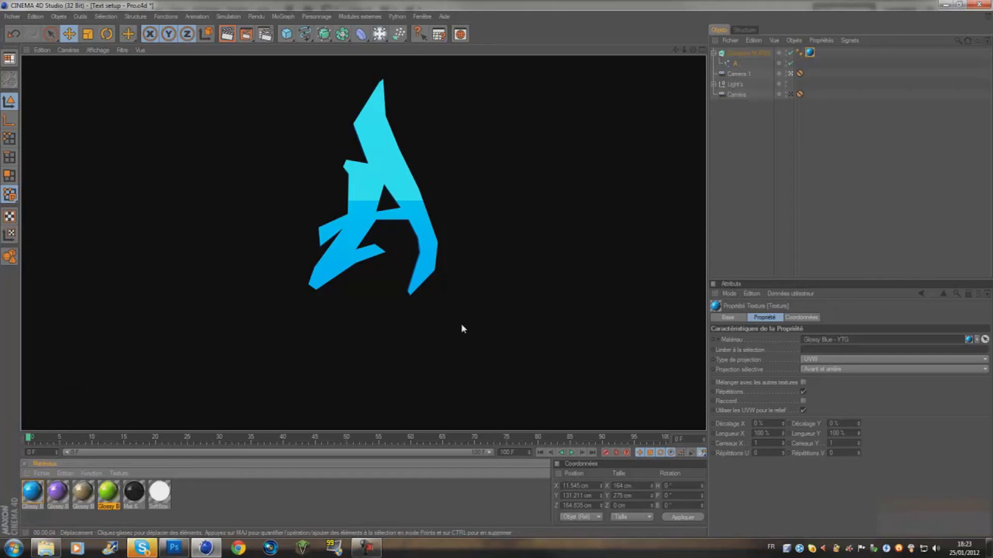
left_click(806, 211)
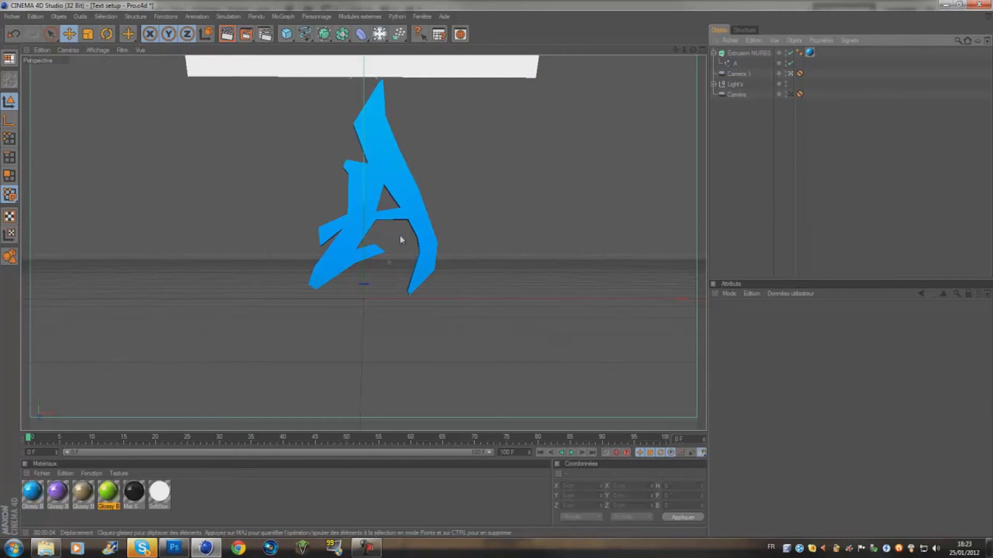
left_click(228, 35)
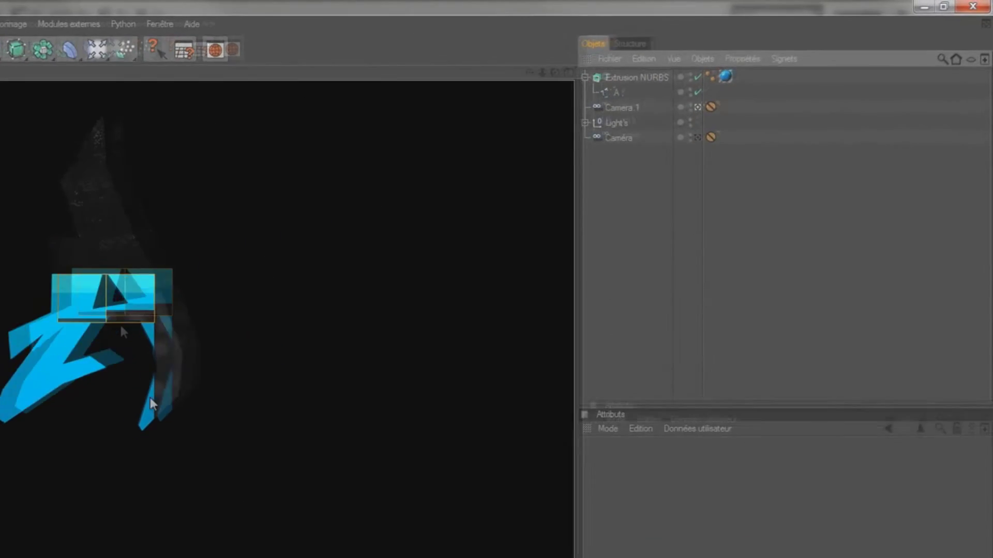
Set the Extrude NURBS object's Z movement to 204 cm and render the deeper letter.
left_click(662, 78)
left_click(617, 92)
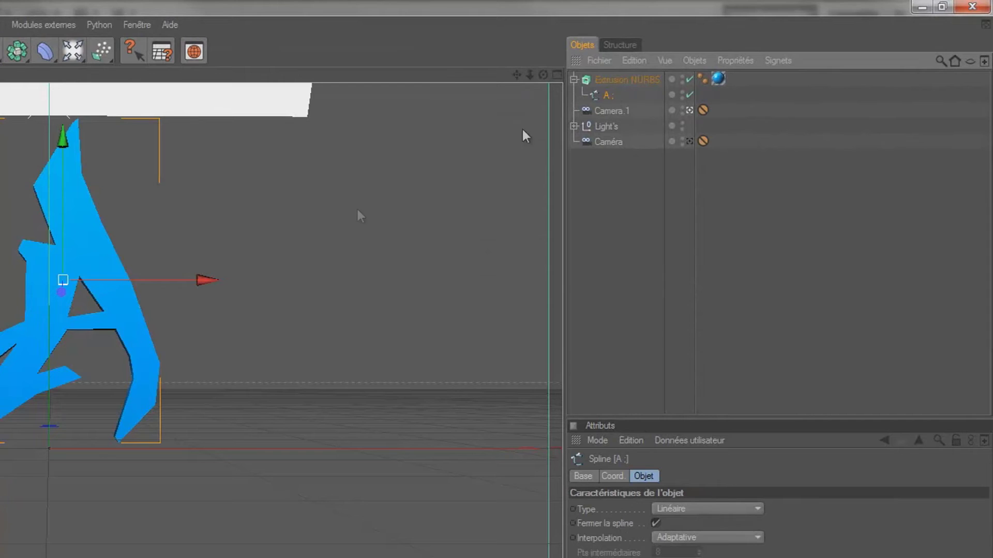
left_click(619, 78)
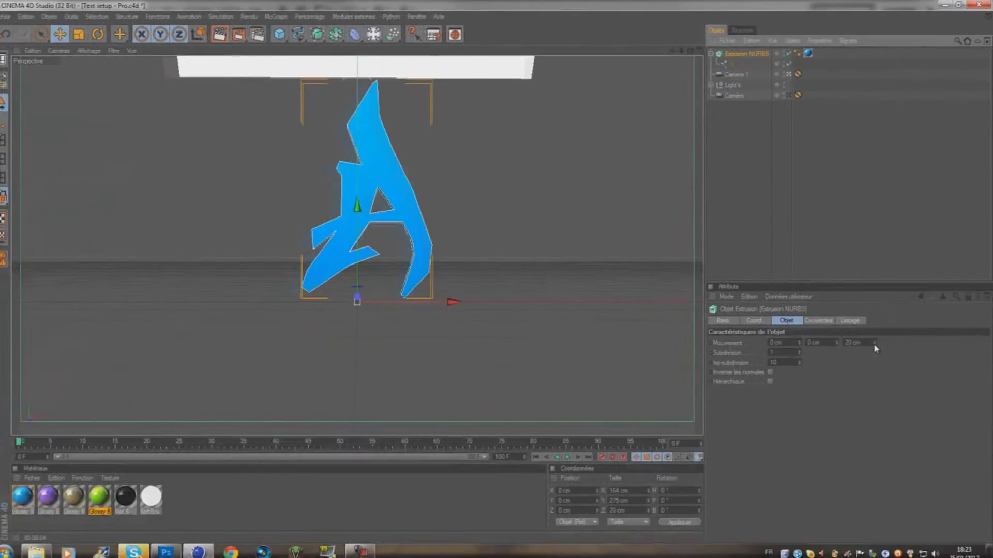
left_click(817, 512)
left_click_drag(875, 342, 876, 343)
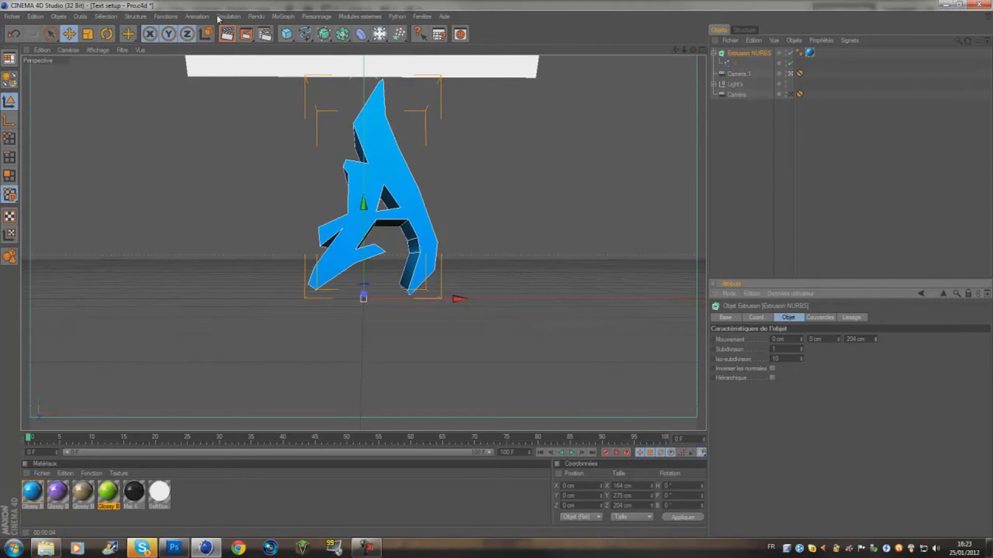
left_click(227, 34)
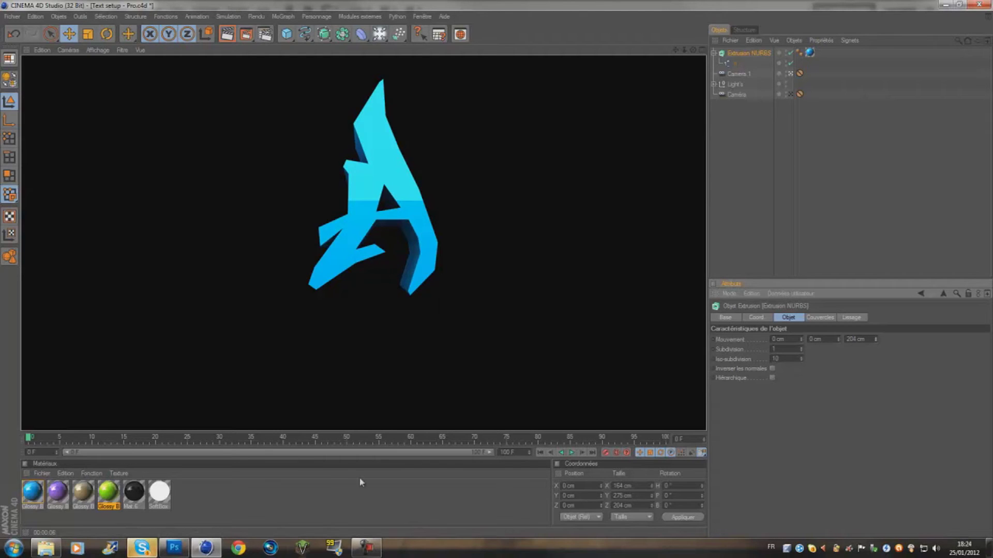
Switch to Photoshop and display the entire YT Template 1BOX.psd artwork to examine its finished 3D lettering.
left_click(186, 549)
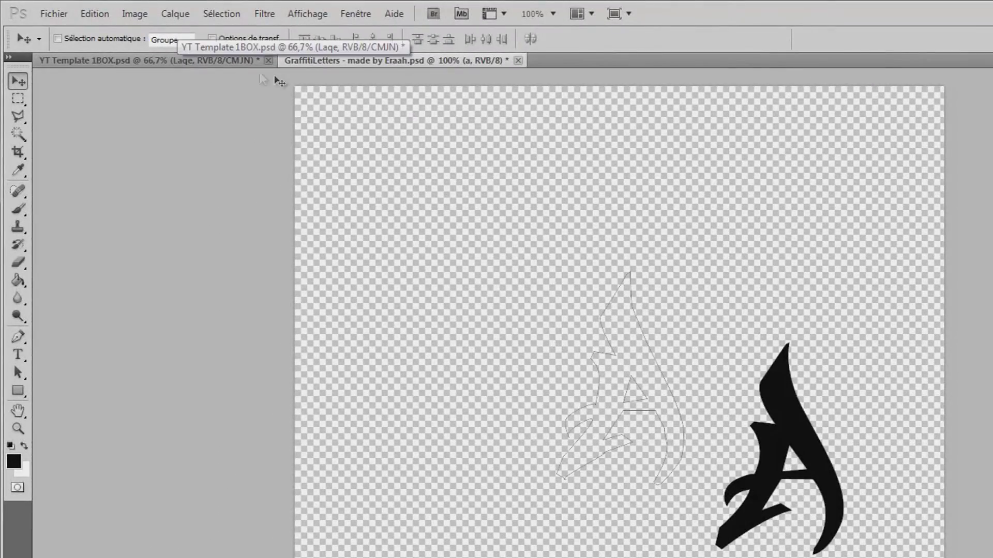
left_click(208, 60)
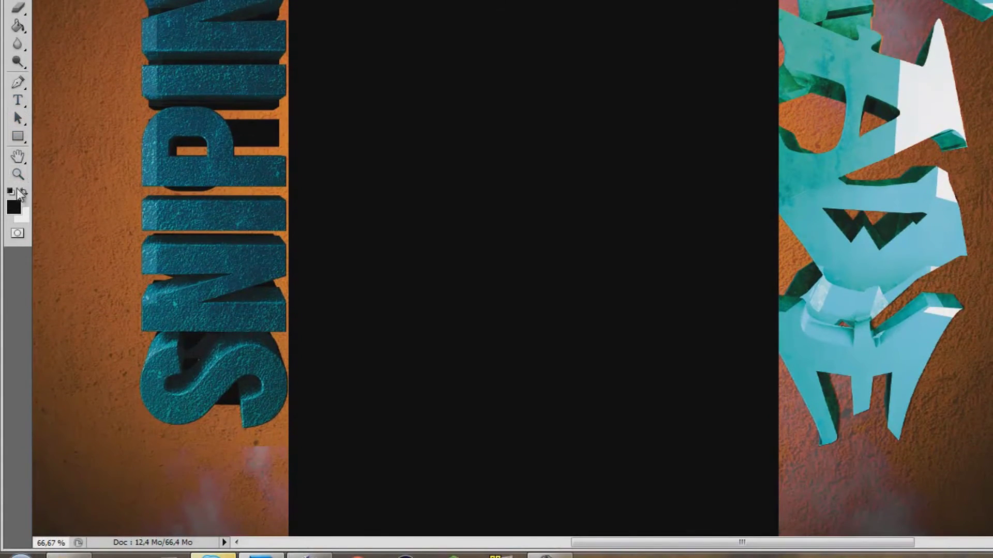
left_click(24, 152)
key("ctrl+0")
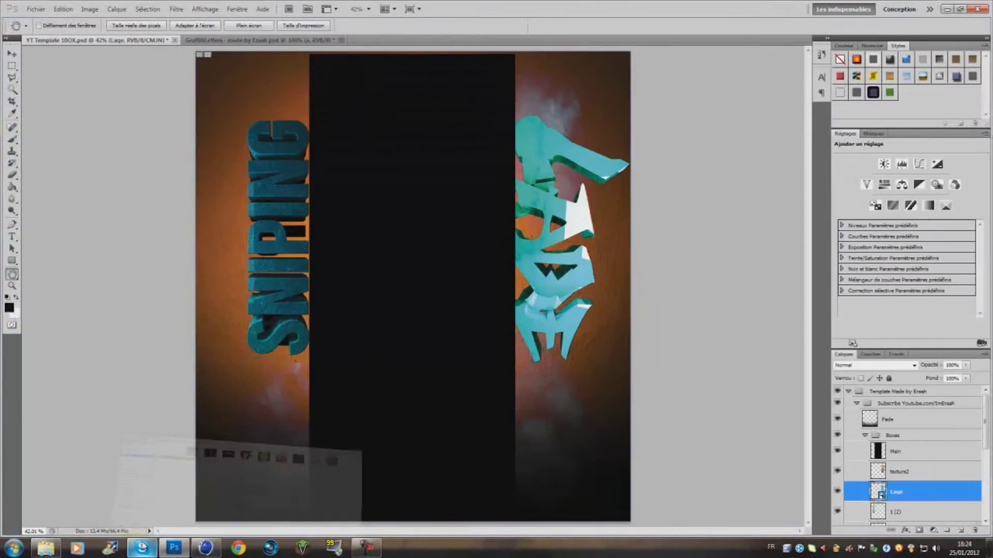
left_click(46, 549)
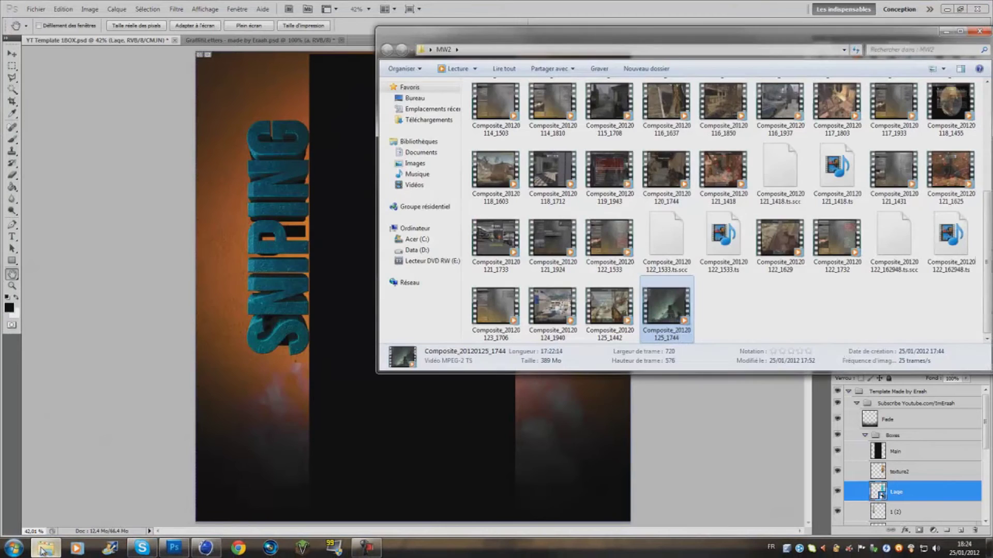
left_click(979, 31)
left_click(198, 551)
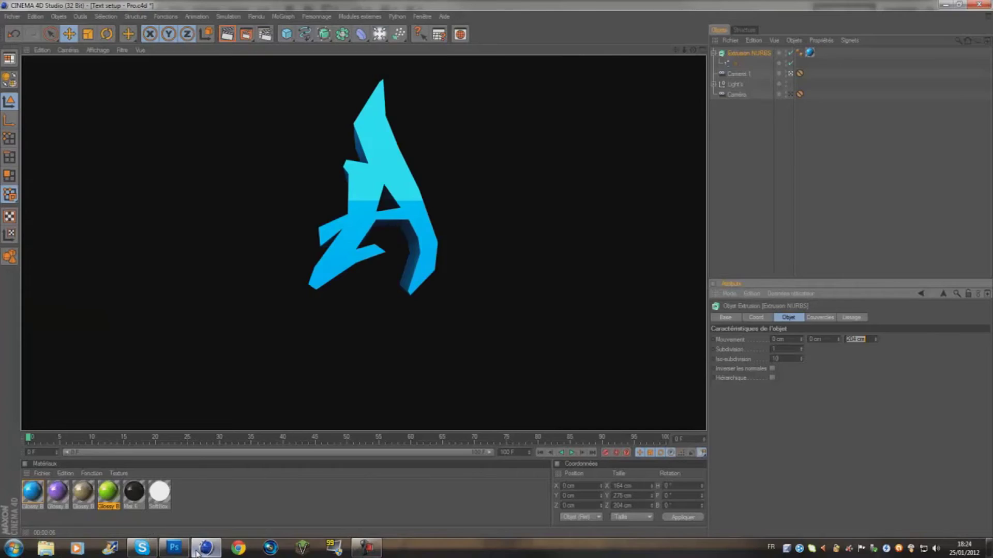
left_click(176, 549)
left_click(183, 552)
left_click(183, 551)
left_click(212, 550)
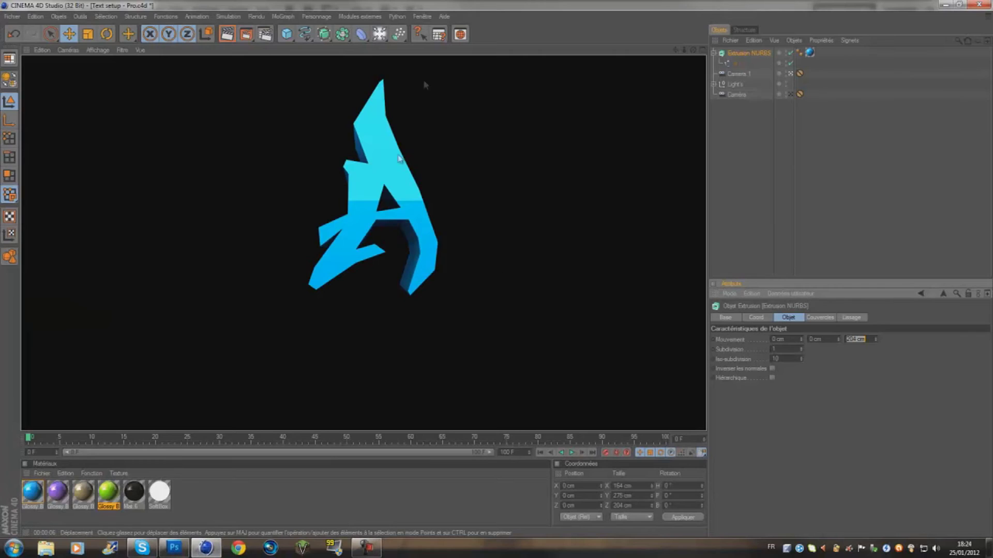
left_click(189, 311)
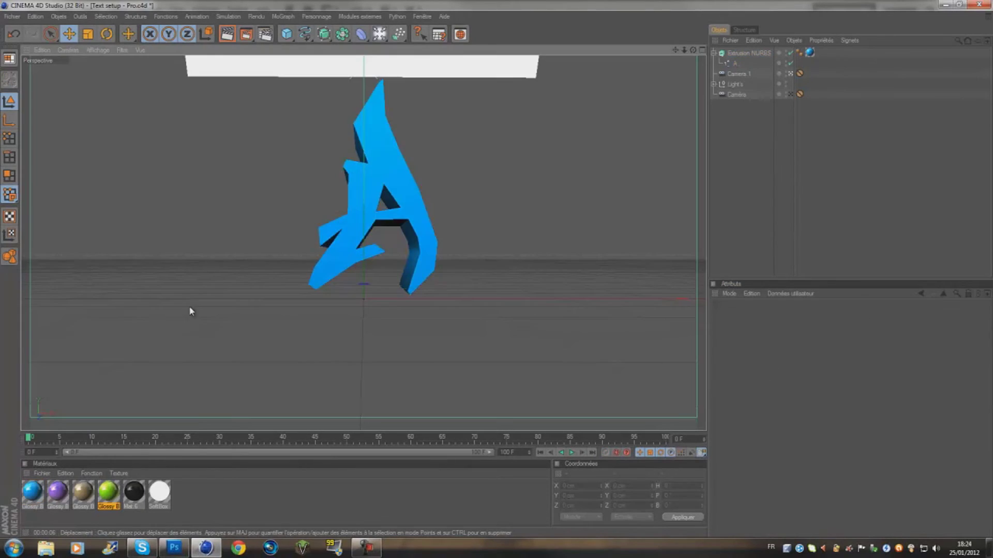
Switch to the GraffitiLetters document in Photoshop and move the black letter A over its path outline.
left_click(174, 548)
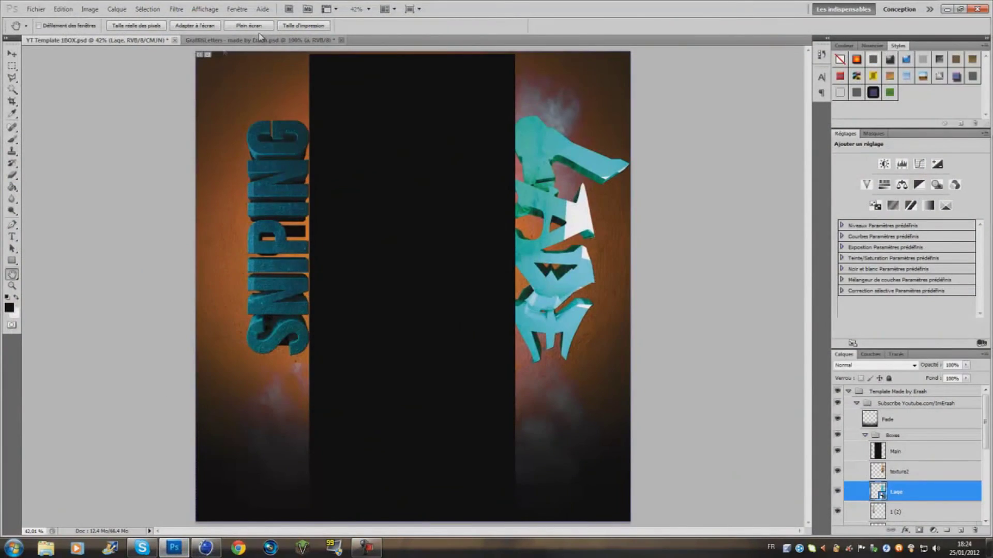
left_click(260, 40)
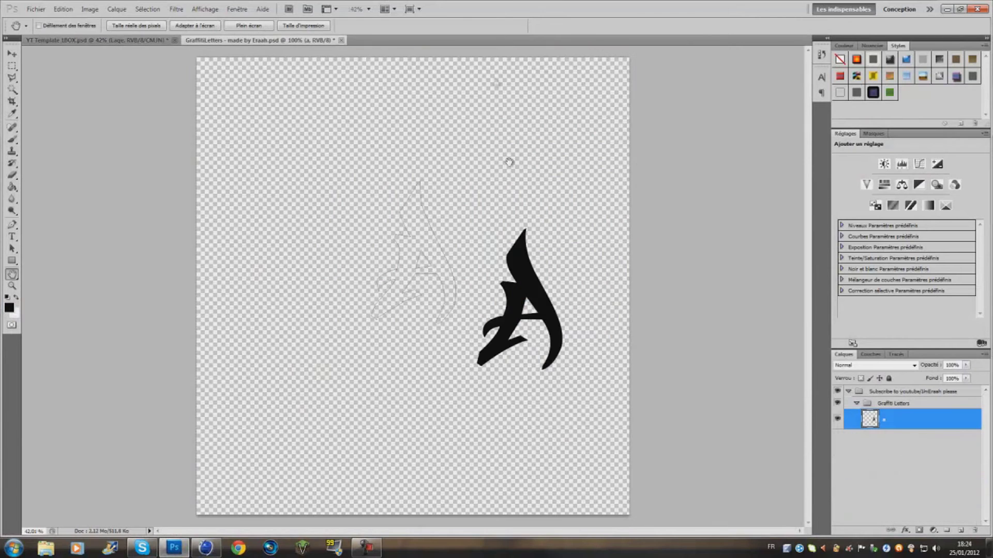
left_click(12, 54)
left_click_drag(544, 306, 435, 265)
mouse_move(379, 207)
left_mouse_down()
mouse_move(284, 182)
mouse_move(514, 290)
mouse_move(310, 158)
mouse_move(399, 203)
mouse_move(387, 206)
left_mouse_up()
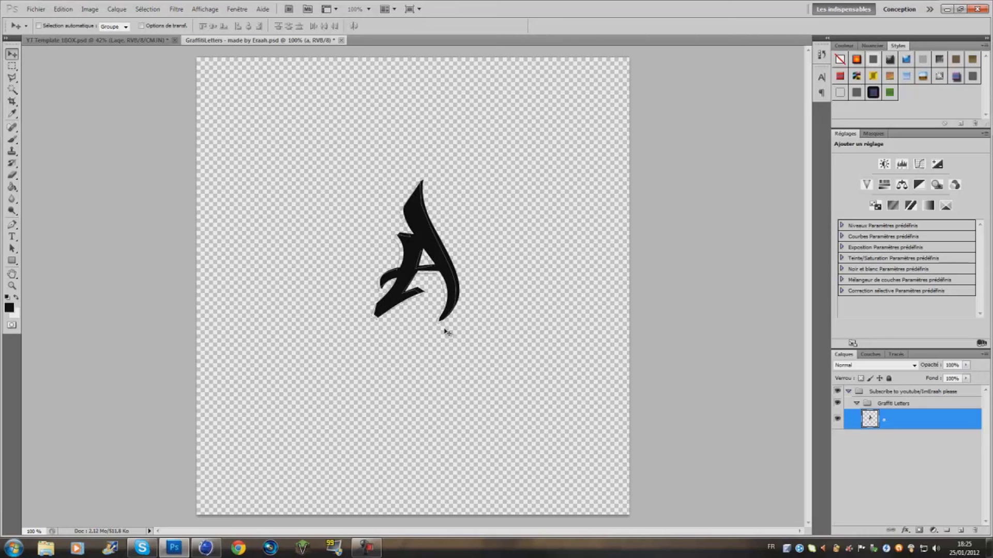
mouse_move(438, 284)
left_mouse_down()
mouse_move(501, 295)
mouse_move(430, 276)
mouse_move(440, 286)
left_mouse_up()
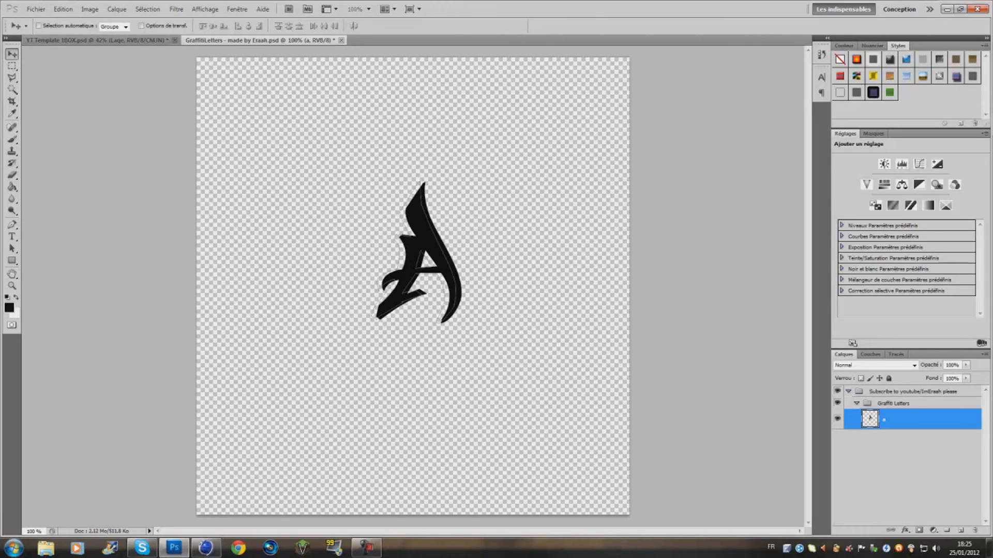
Switch to Chrome and search Google Images for "p grafitti" as lettering reference.
left_click(368, 551)
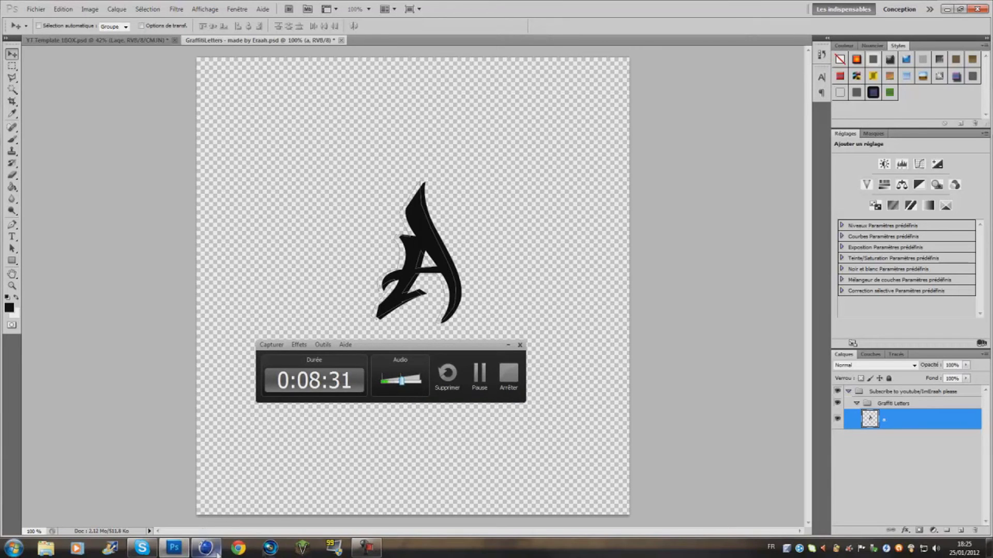
left_click(239, 548)
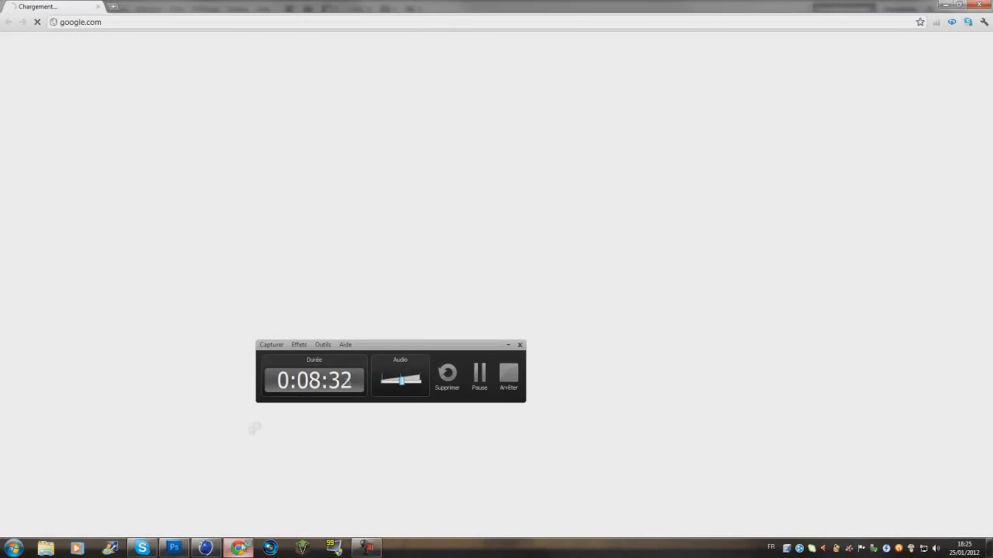
left_click(509, 346)
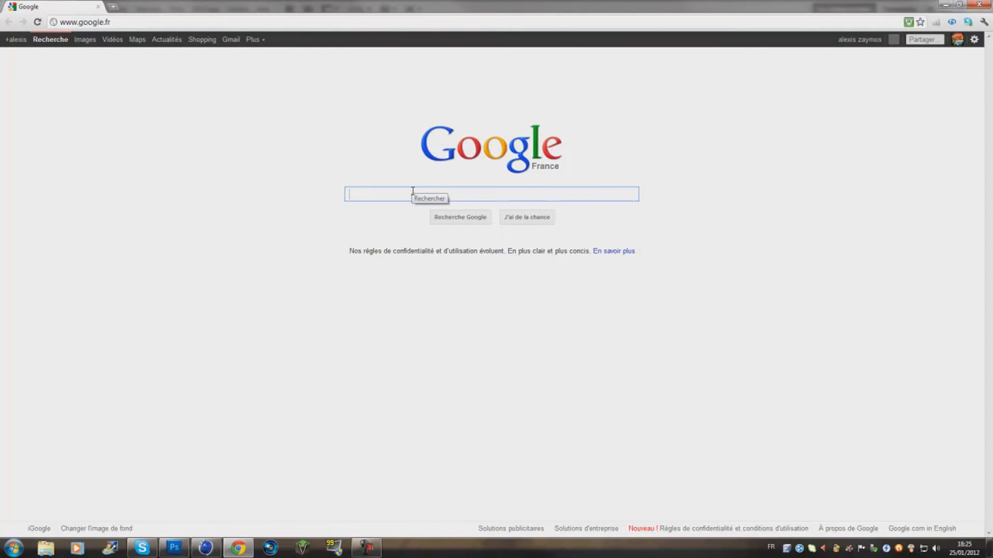
type("p g")
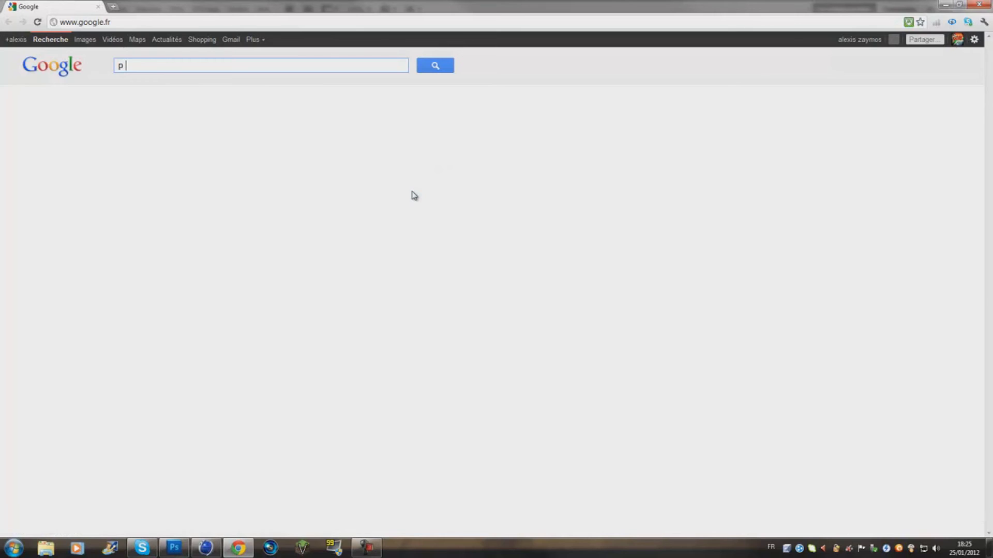
type("rafitti")
key("Return")
left_click(87, 41)
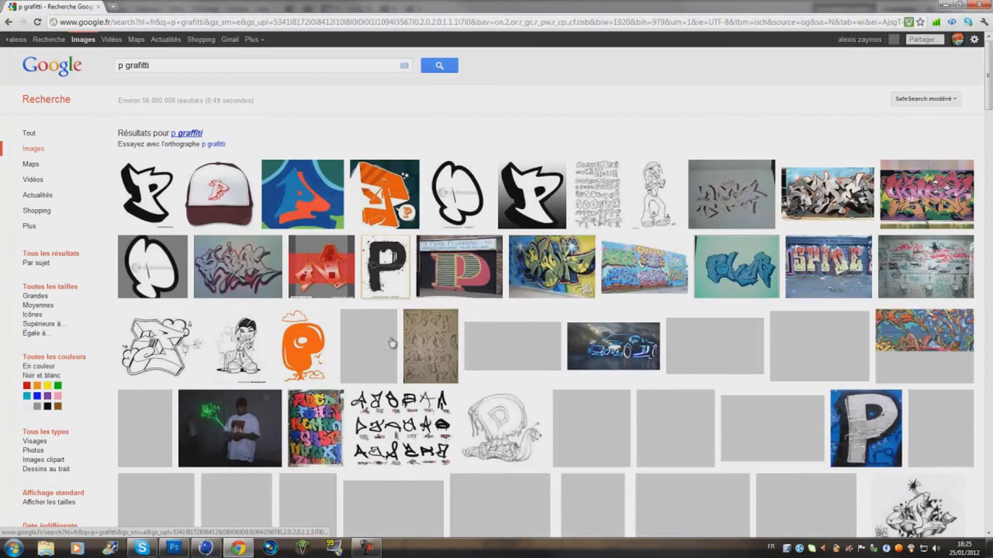
Open the graffiti P sketch from liks1.com at full size and save it as a GIF in the Téléchargements folder.
left_click(156, 357)
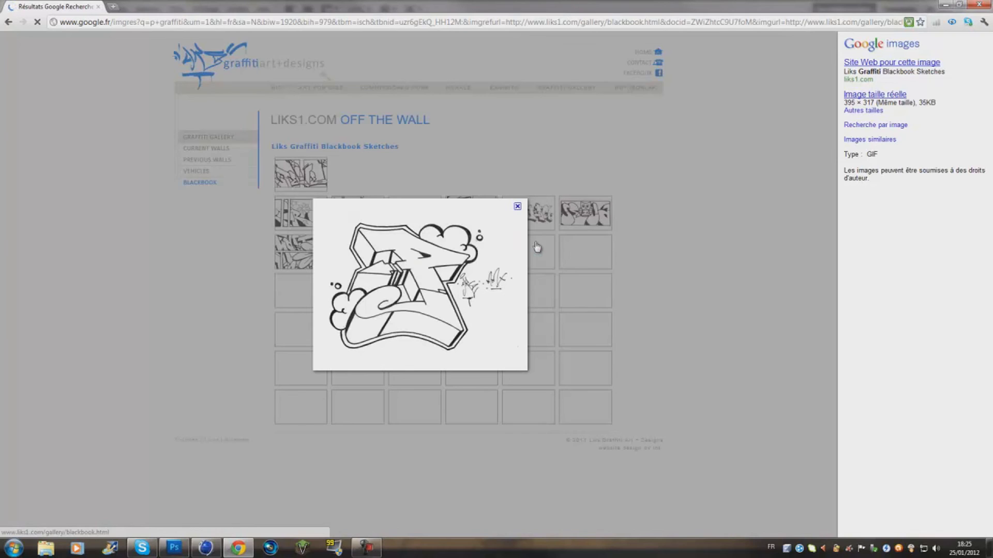
left_click(888, 95)
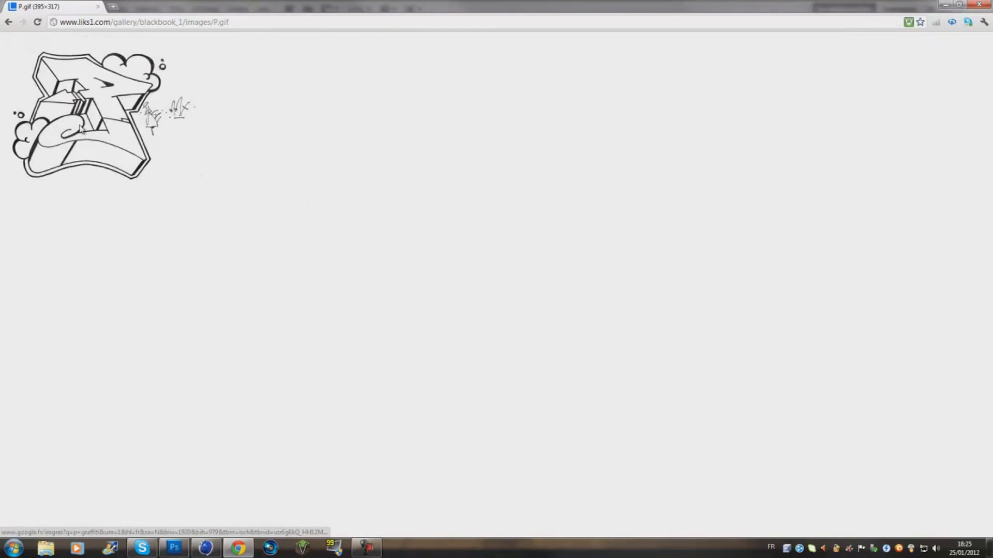
right_click(81, 129)
left_click(141, 126)
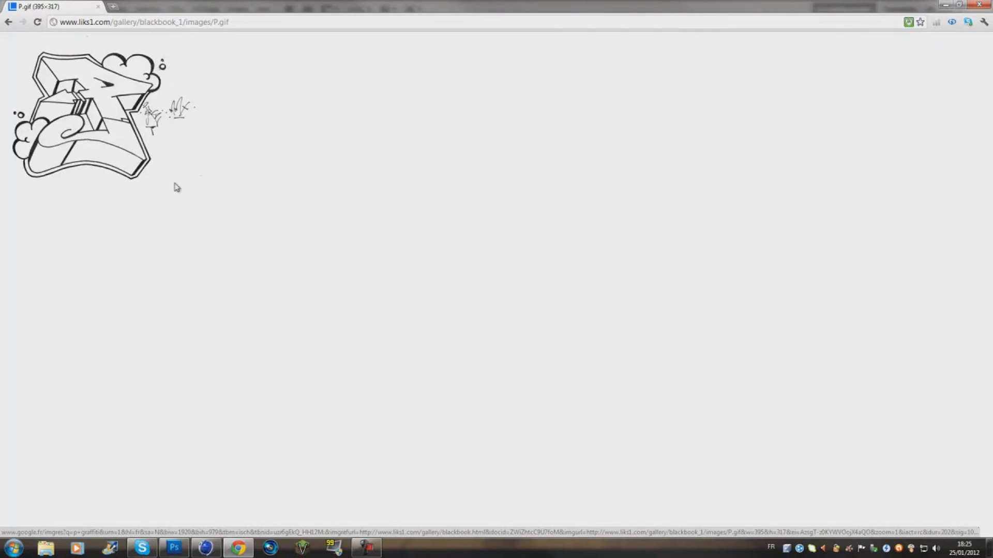
right_click(128, 152)
left_click(181, 163)
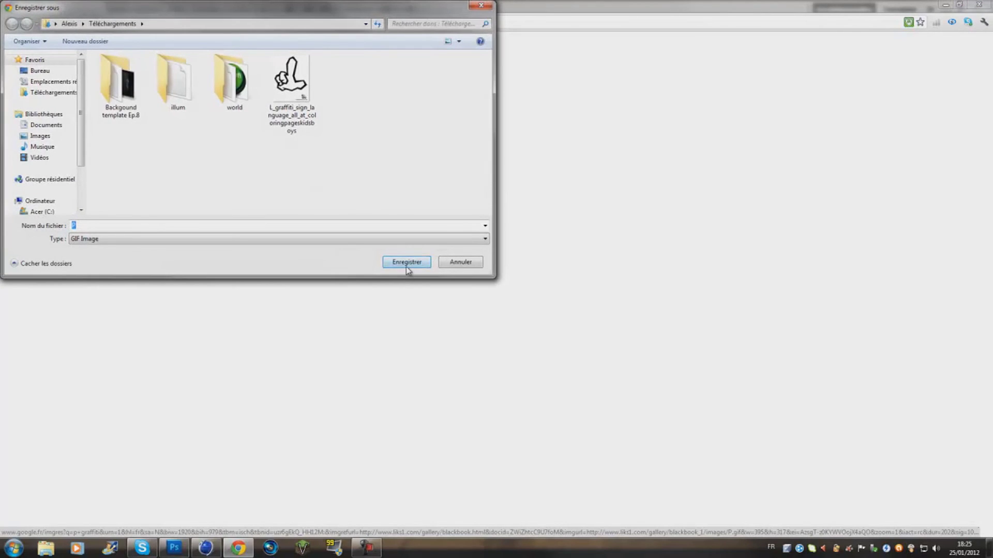
left_click(407, 262)
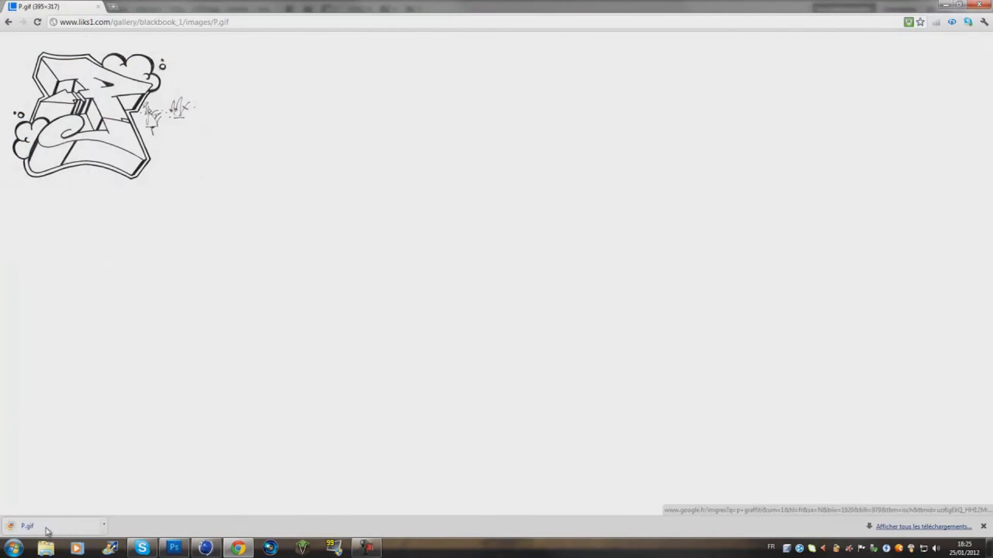
Place P.gif in the GraffitiLetters document in Photoshop, enlarge it, commit the placement and activate the Pen tool for tracing.
left_click(256, 512)
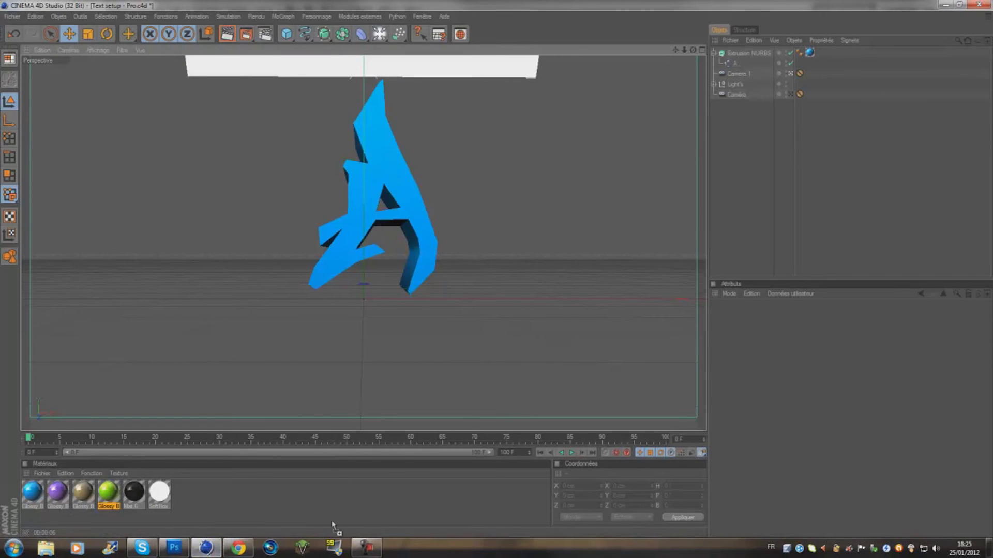
left_click(173, 548)
left_click_drag(370, 349, 394, 323)
left_click_drag(521, 211, 618, 134)
left_click(518, 25)
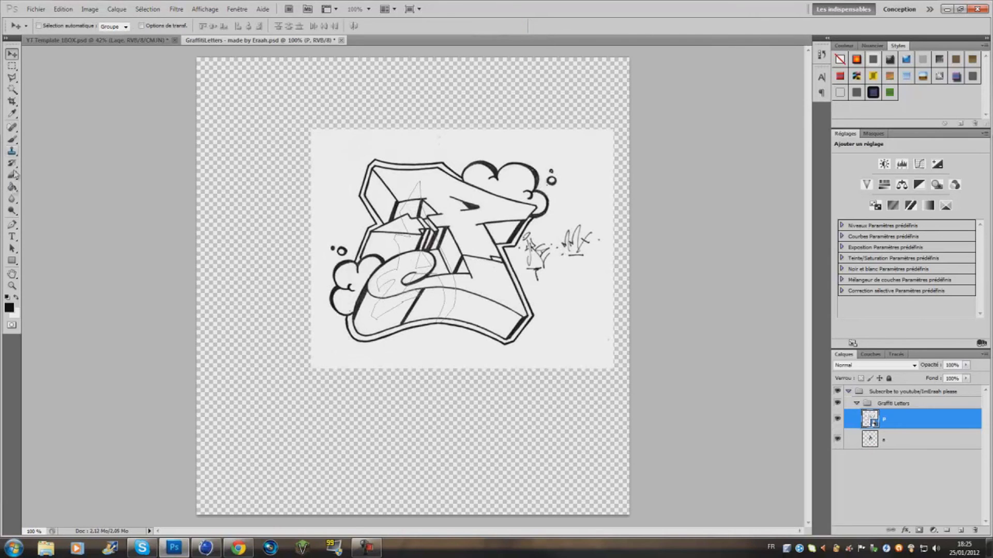
left_click(11, 224)
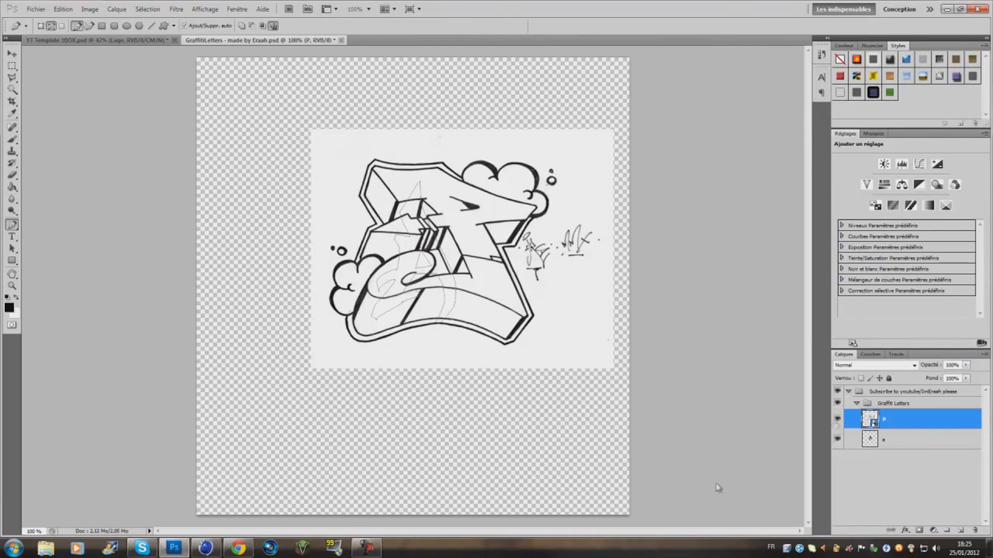
Close the GraffitiLetters document without saving its changes, and close the P.gif page in Chrome.
left_click(345, 41)
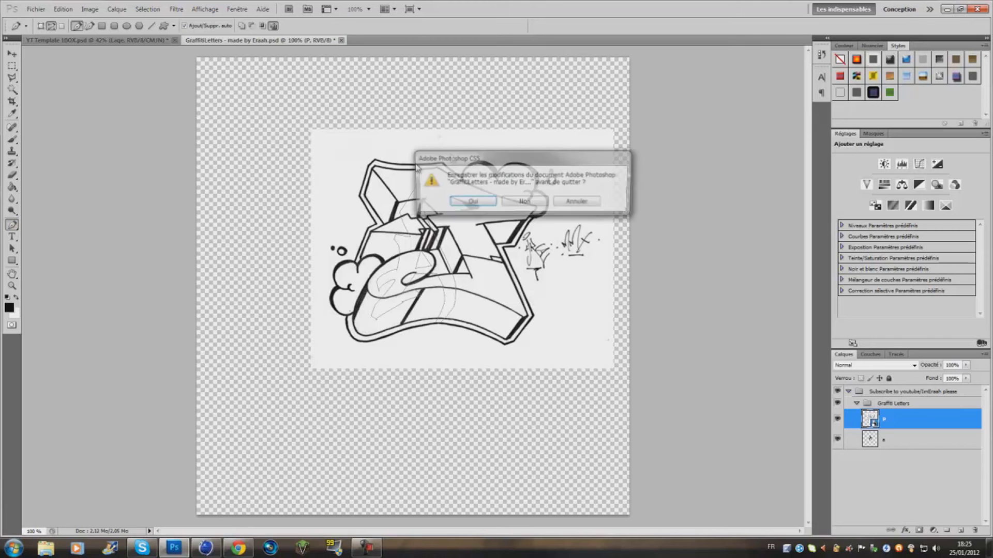
left_click(518, 201)
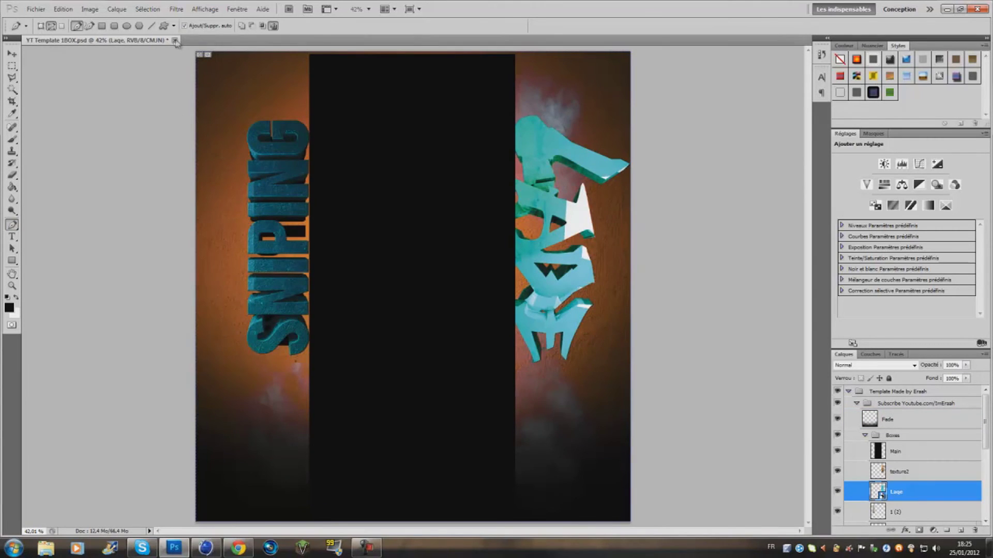
left_click(238, 547)
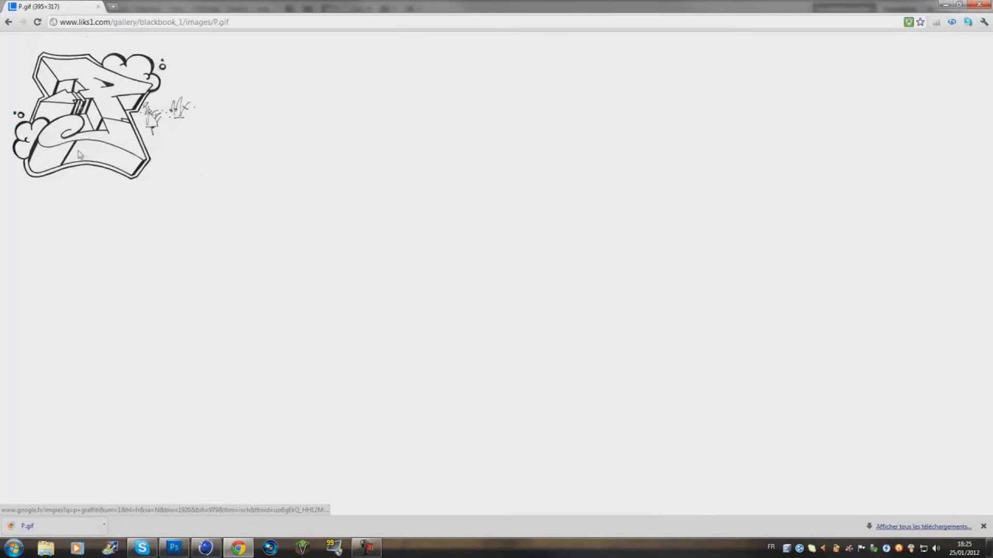
left_click(98, 7)
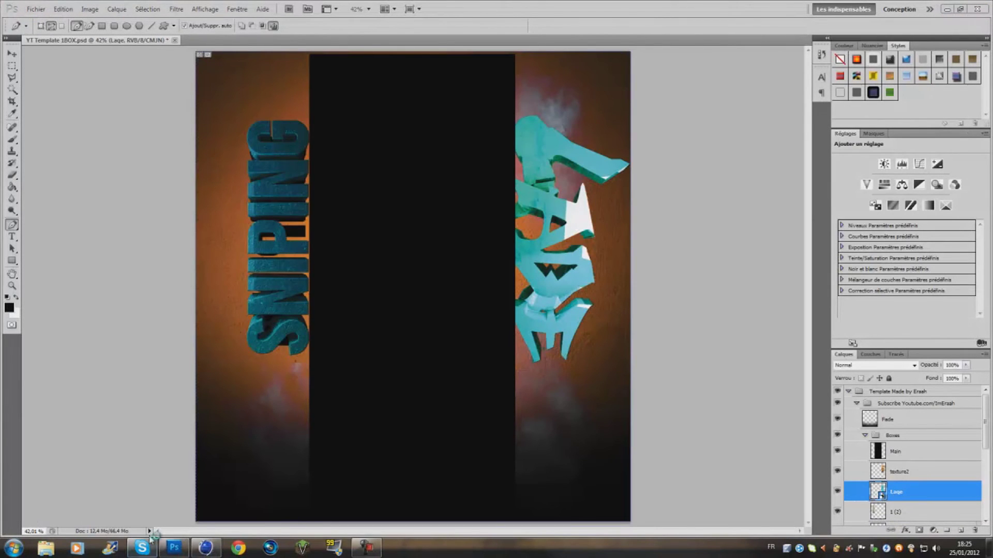
Switch to Cinema 4D, render the graffiti letter A in the viewport and review the render settings for saving a PNG with an alpha channel.
left_click(176, 552)
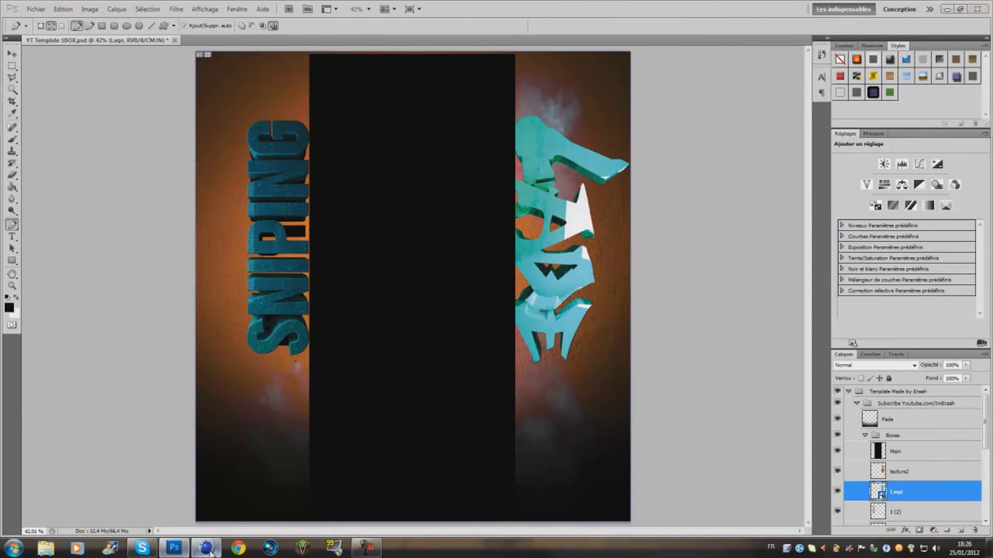
left_click(206, 548)
left_click(227, 34)
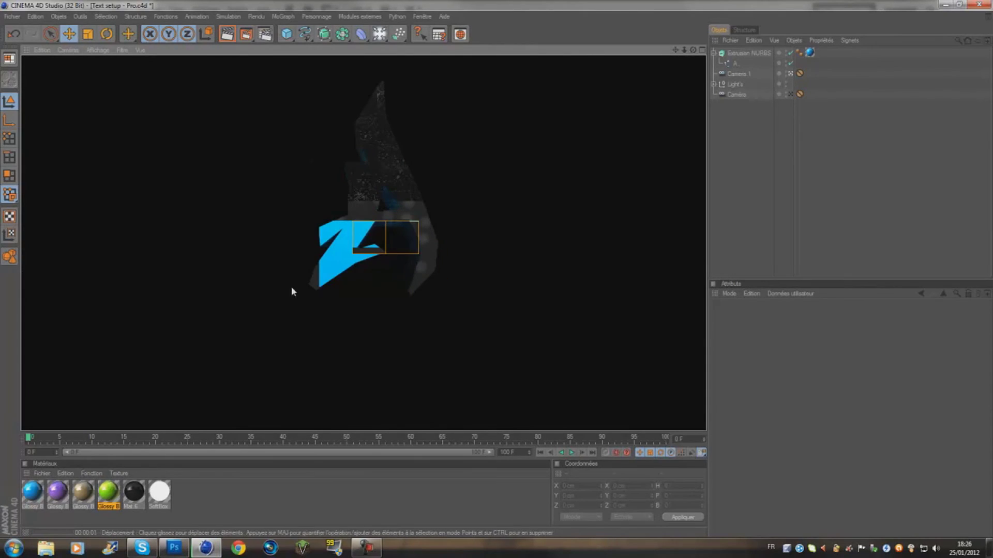
left_click(990, 548)
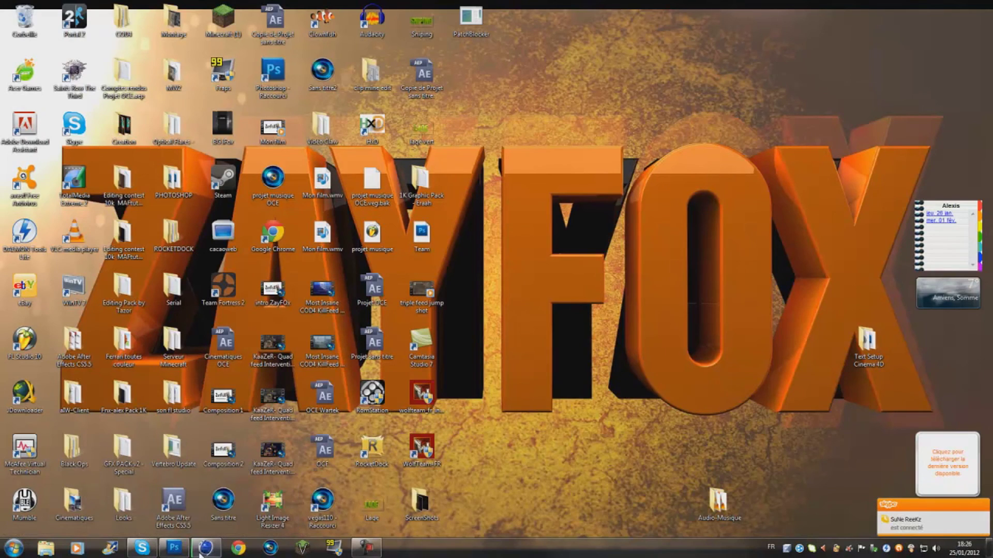
left_click(177, 551)
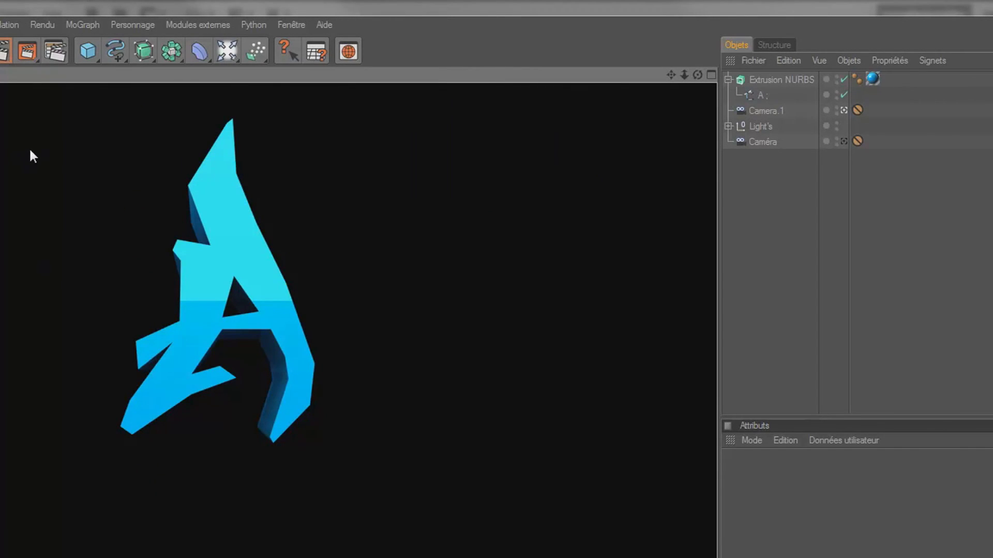
left_click(50, 54)
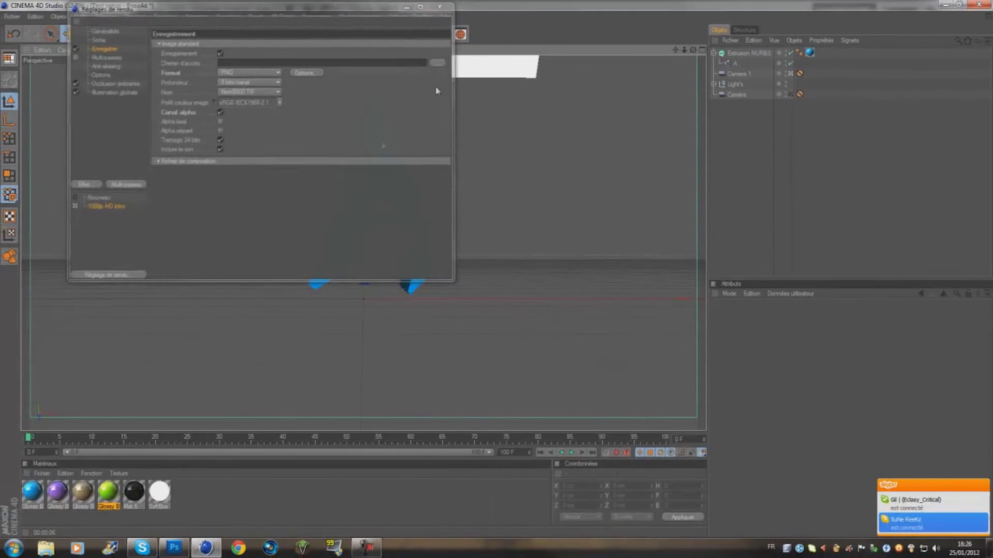
left_click(320, 8)
Open the Documents folder and examine the Laqe PNG lettering in Windows Photo Viewer.
left_click(13, 549)
left_click(203, 346)
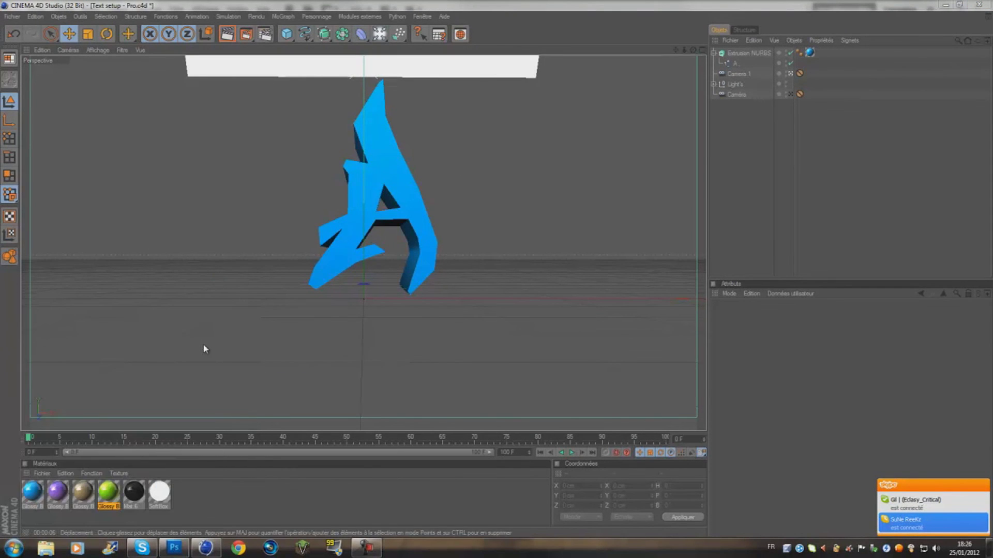
double_click(496, 236)
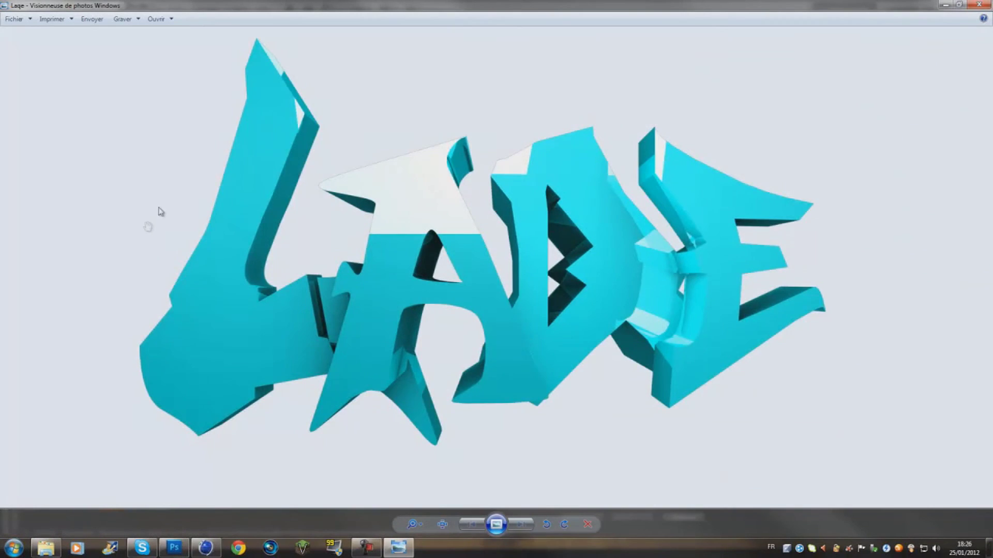
scroll(404, 257, "up", 3)
scroll(416, 267, "down", 3)
left_click(979, 6)
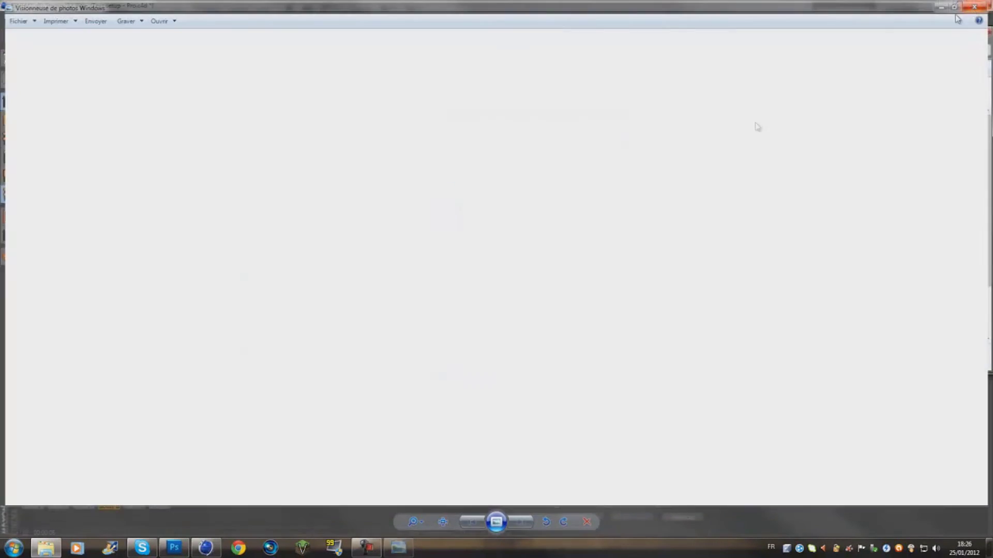
Try placing the Laqe image in the lower part of the YT Template 1BOX document in Photoshop, and close the Documents folder.
left_click_drag(195, 513, 380, 316)
left_click_drag(444, 328, 446, 440)
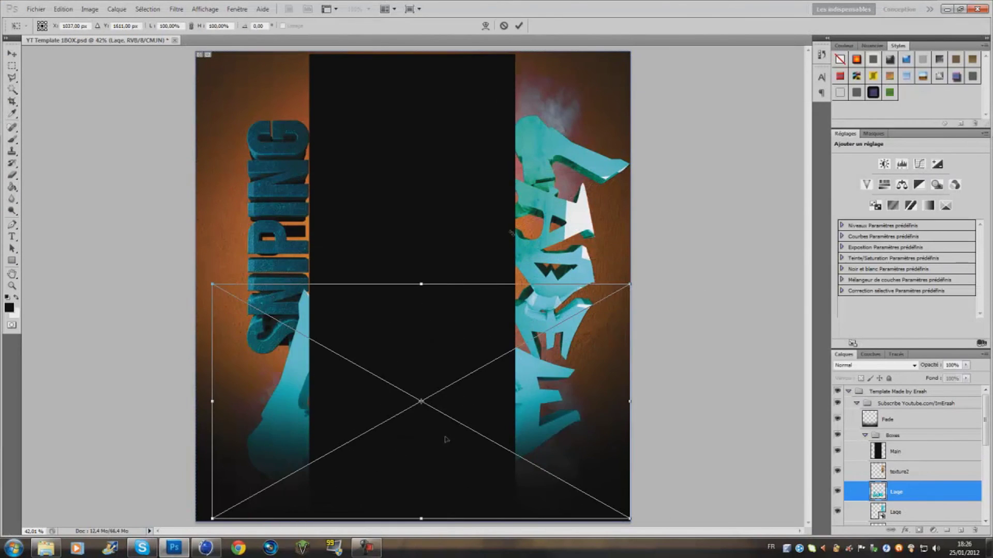
left_click(505, 25)
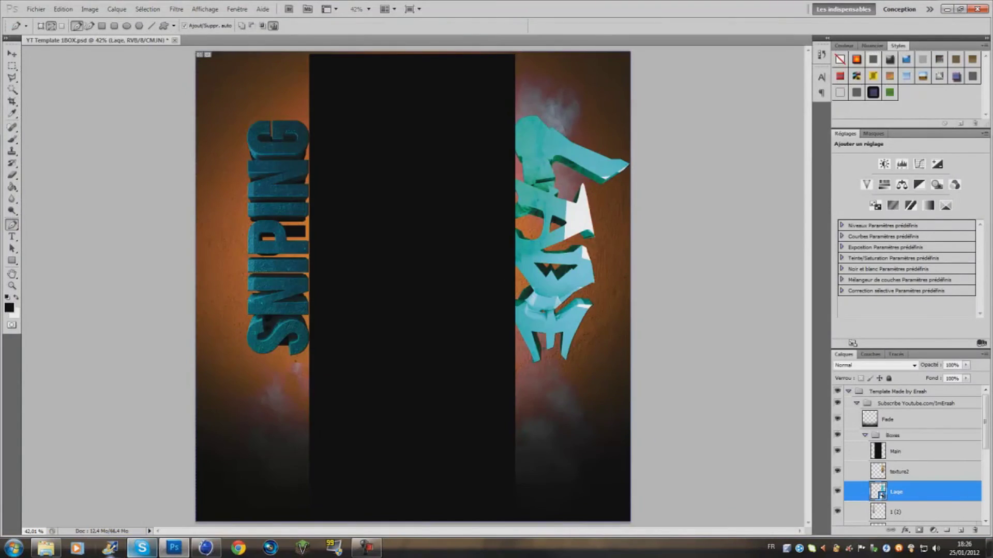
left_click(46, 548)
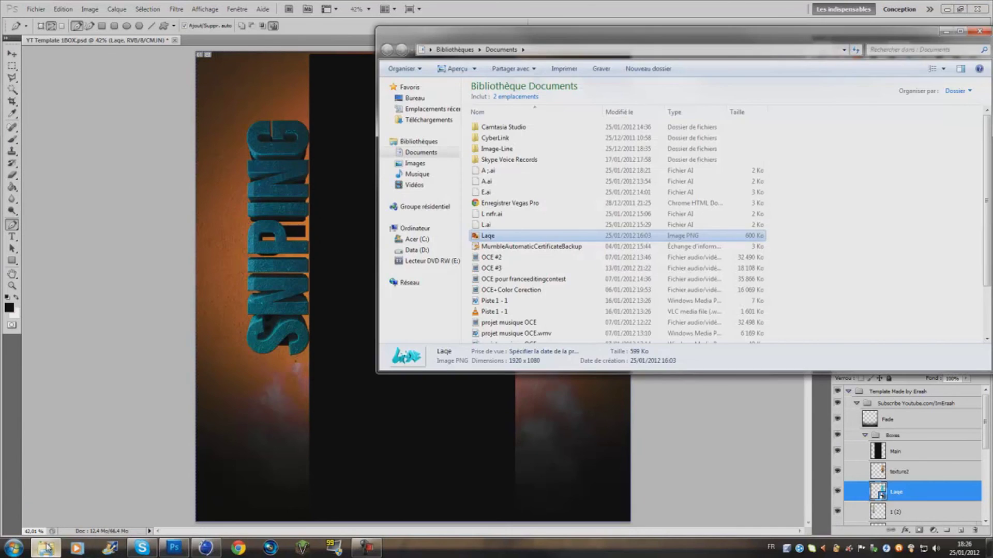
left_click(979, 33)
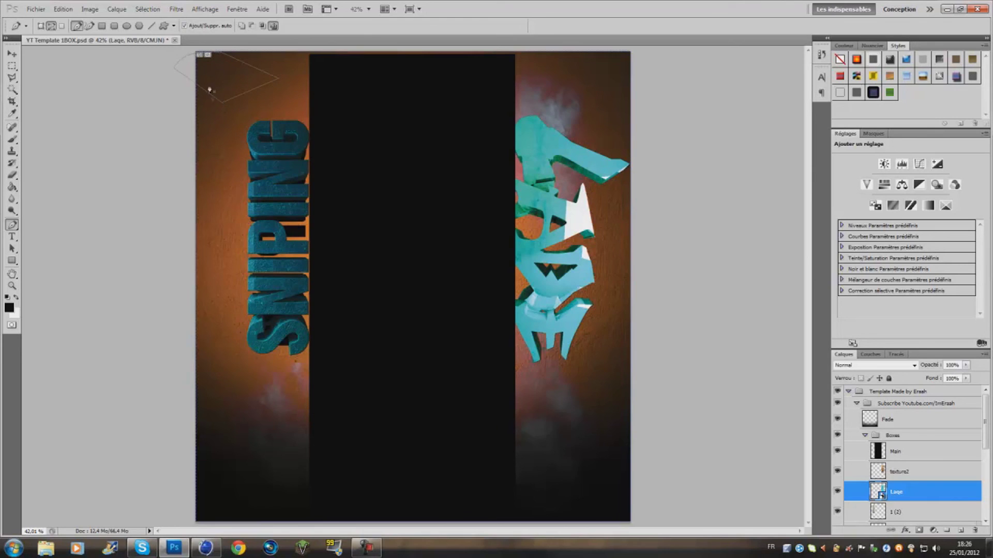
Try shifting the turquoise Laqe lettering slightly with the Move tool, and undo the shift.
left_click(12, 54)
mouse_move(234, 84)
left_mouse_down()
mouse_move(317, 117)
mouse_move(244, 97)
left_mouse_up()
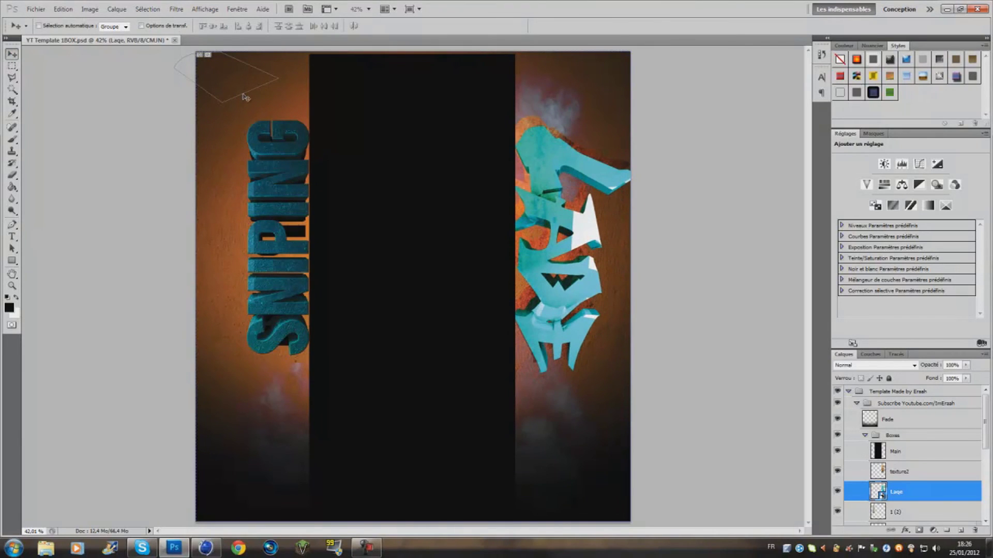
key("ctrl+z")
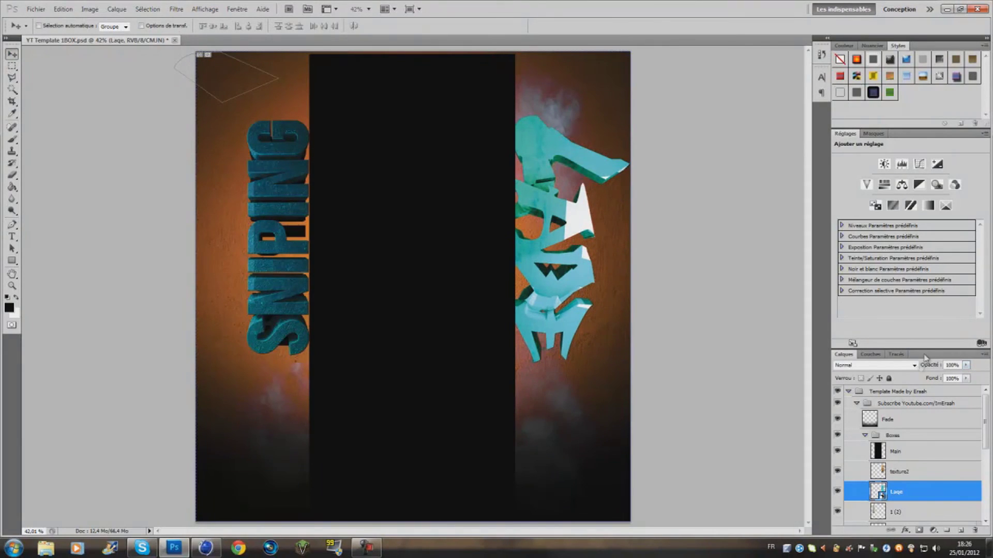
mouse_move(151, 550)
left_click(151, 550)
left_click(151, 550)
left_click(368, 548)
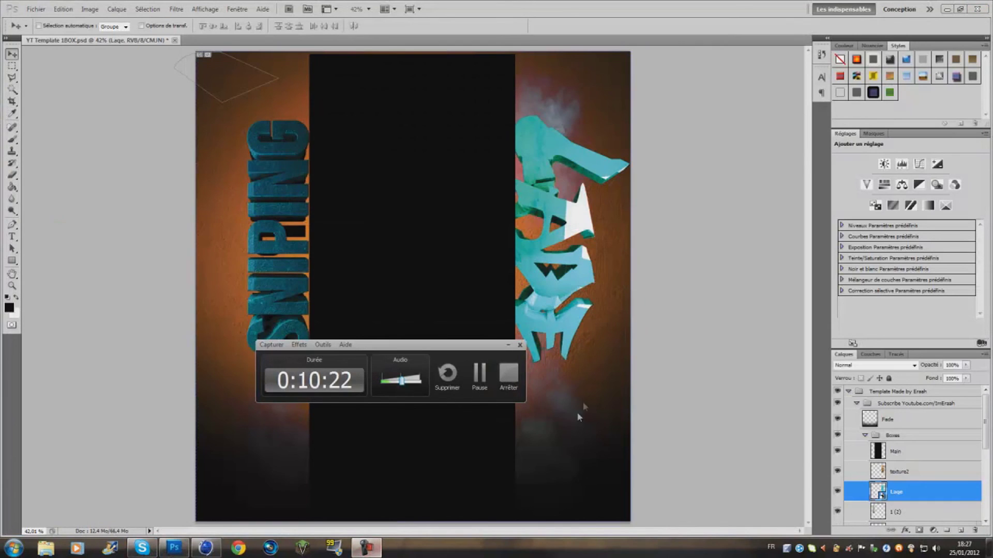